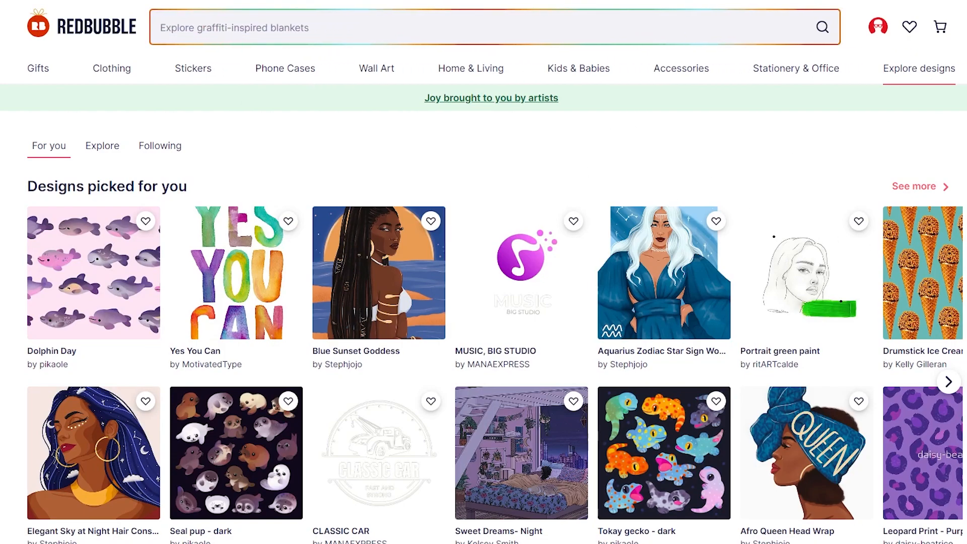
Open the seller dashboard and upload the Order image of the pink car as a new work
{"action": "left_click", "coordinate": [885, 35]}
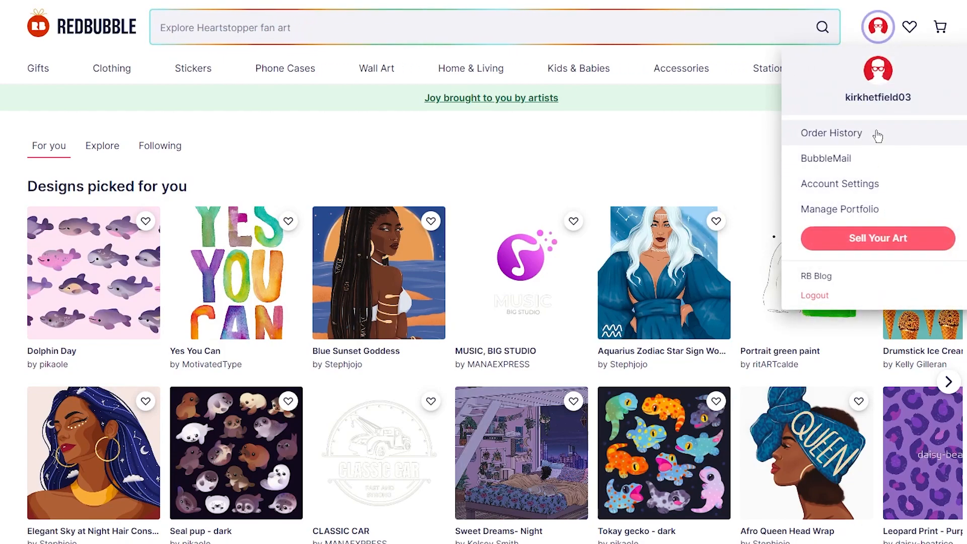
{"action": "left_click", "coordinate": [870, 242]}
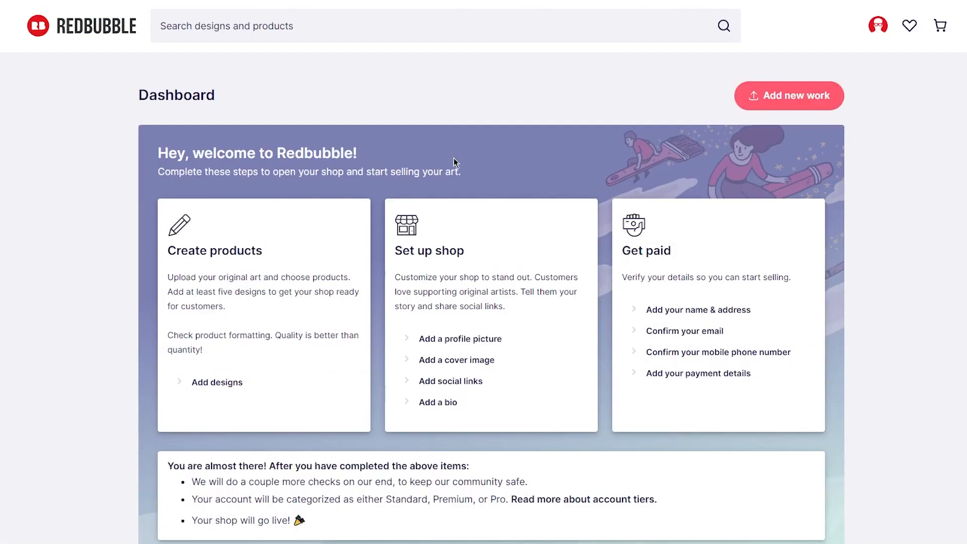
{"action": "scroll", "coordinate": [247, 329], "scroll_direction": "down", "scroll_amount": 1}
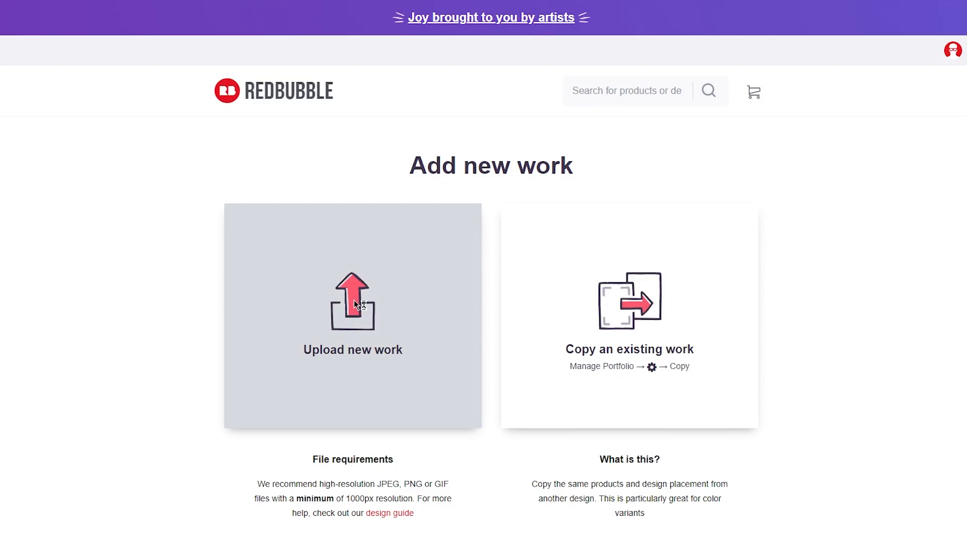
{"action": "left_click", "coordinate": [353, 301]}
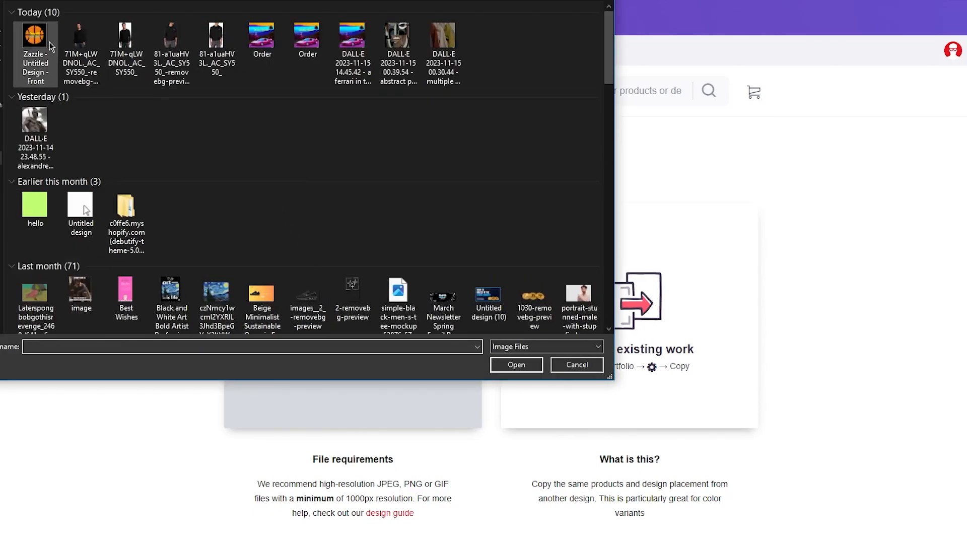
{"action": "double_click", "coordinate": [264, 49]}
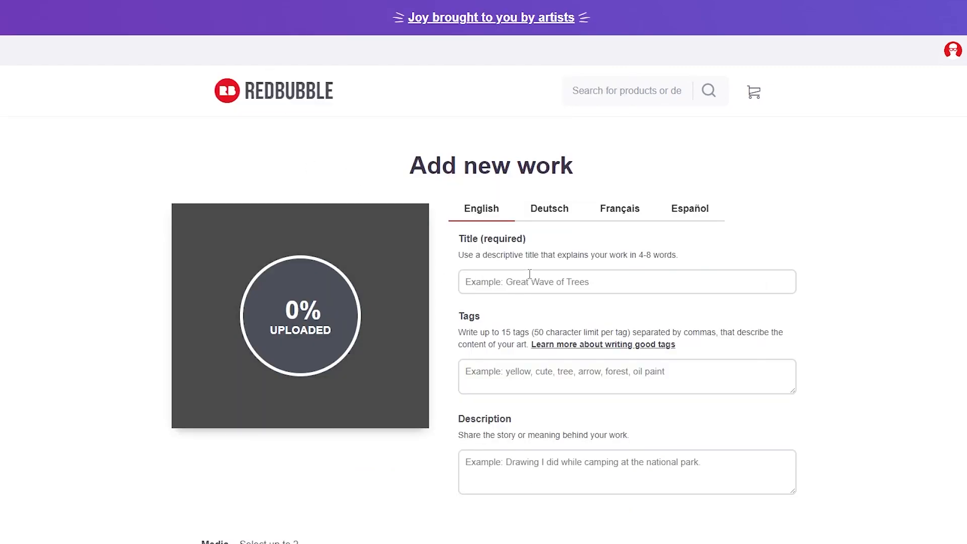
Title the work "Vaporwave car" and add the tags car, 80s, aesthetic, vaporwave, cool, retro
{"action": "left_click", "coordinate": [530, 274]}
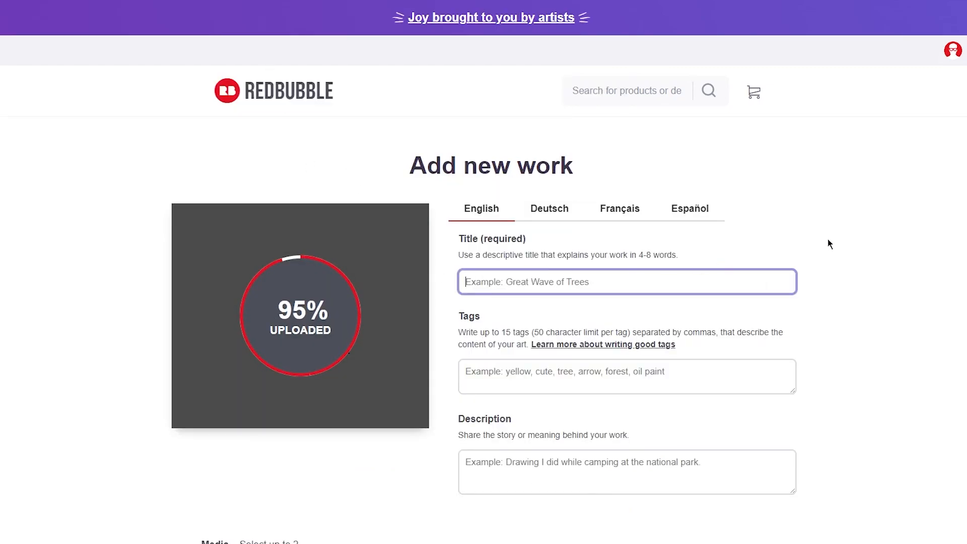
{"action": "type", "text": "Vaporwave car"}
{"action": "left_click", "coordinate": [577, 357]}
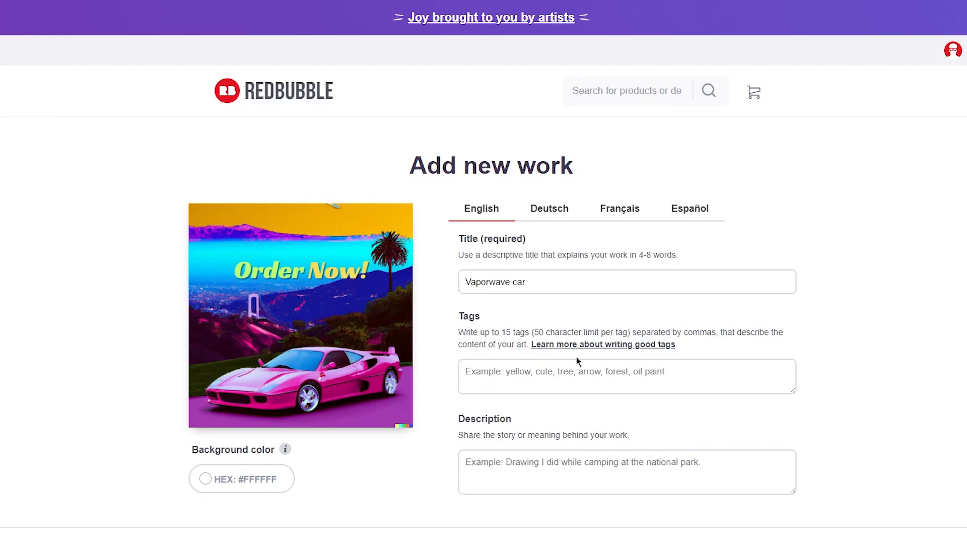
{"action": "left_click", "coordinate": [584, 368]}
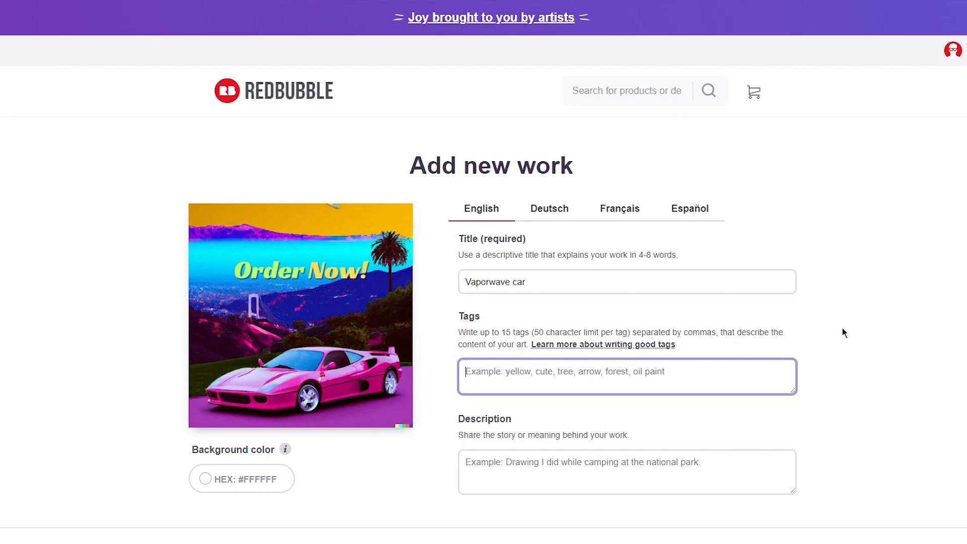
{"action": "scroll", "coordinate": [843, 328], "scroll_direction": "down", "scroll_amount": 2}
{"action": "type", "text": "car"}
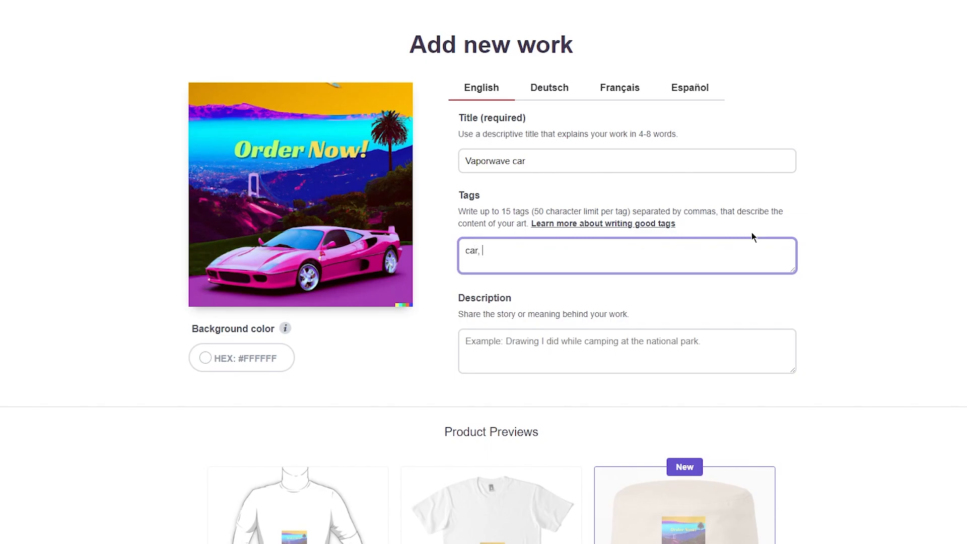
{"action": "type", "text": ", 80s, aesthetic, vaporwave, cool, retro"}
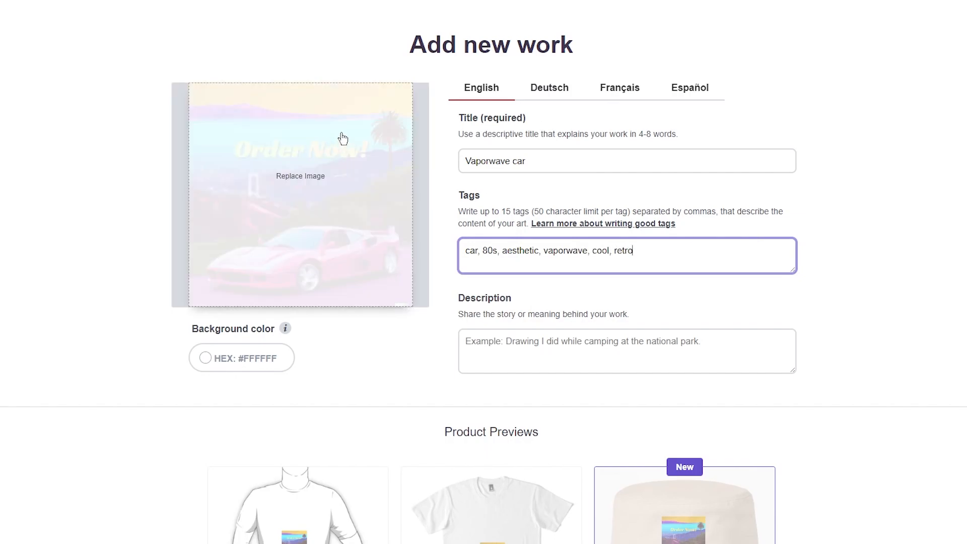
{"action": "scroll", "coordinate": [633, 274], "scroll_direction": "down", "scroll_amount": 1}
{"action": "left_click", "coordinate": [608, 268]}
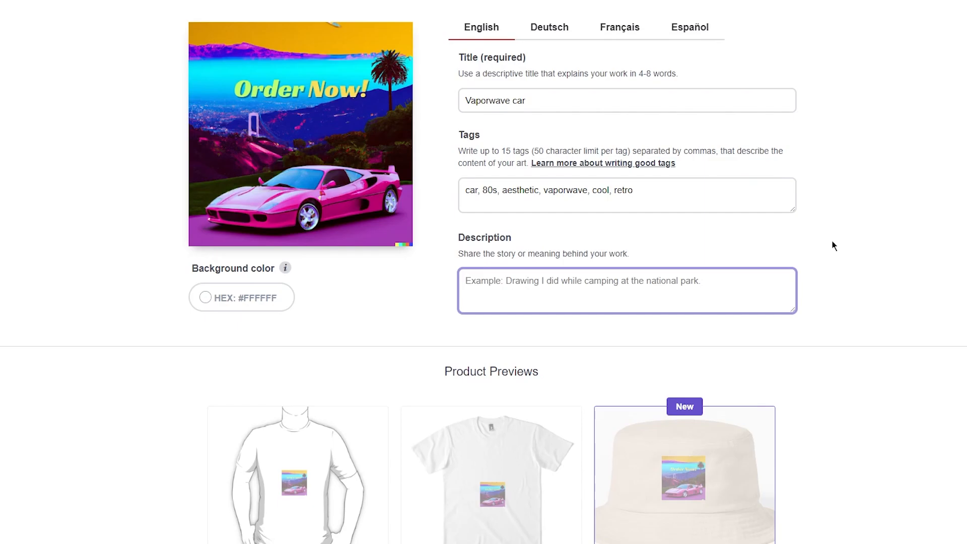
{"action": "scroll", "coordinate": [773, 200], "scroll_direction": "down", "scroll_amount": 7}
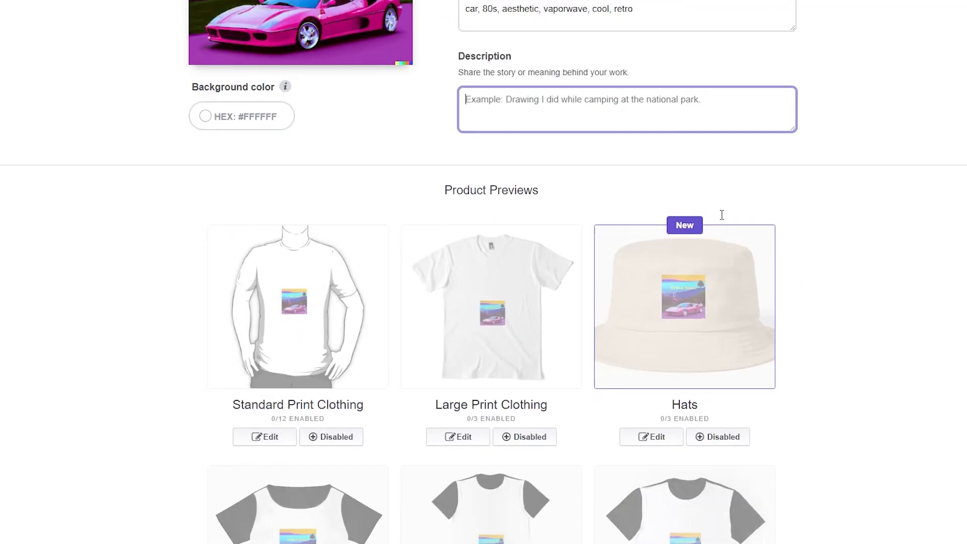
{"action": "scroll", "coordinate": [642, 216], "scroll_direction": "up", "scroll_amount": 10}
{"action": "mouse_move", "coordinate": [251, 256]}
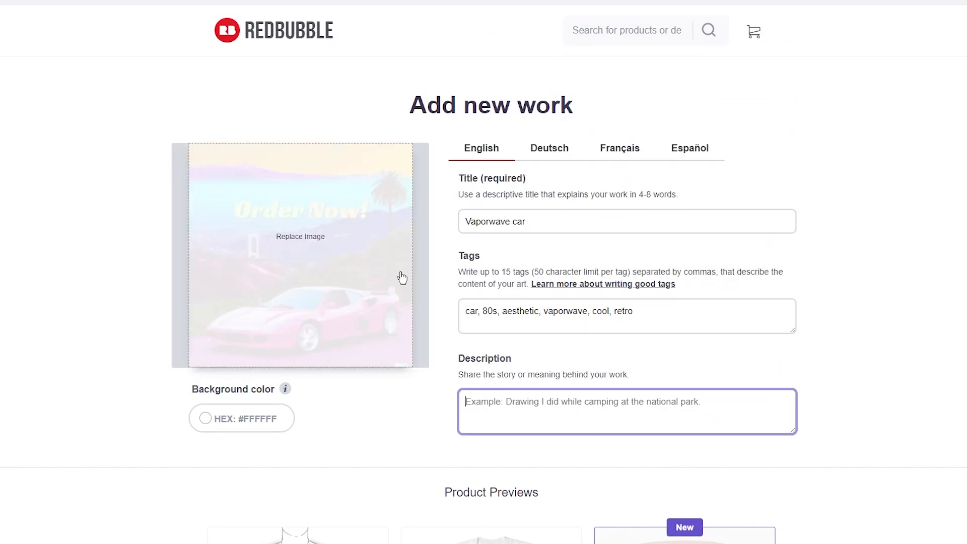
{"action": "scroll", "coordinate": [250, 373], "scroll_direction": "down", "scroll_amount": 3}
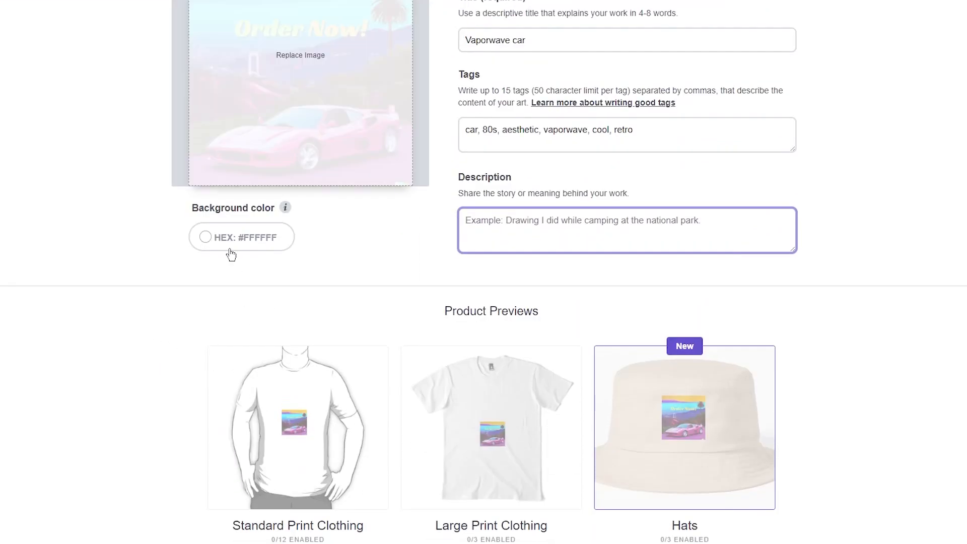
Open the Standard Print Clothing design for editing and try to enlarge the artwork beyond 100% size
{"action": "scroll", "coordinate": [302, 242], "scroll_direction": "down", "scroll_amount": 4}
{"action": "left_click", "coordinate": [301, 219]}
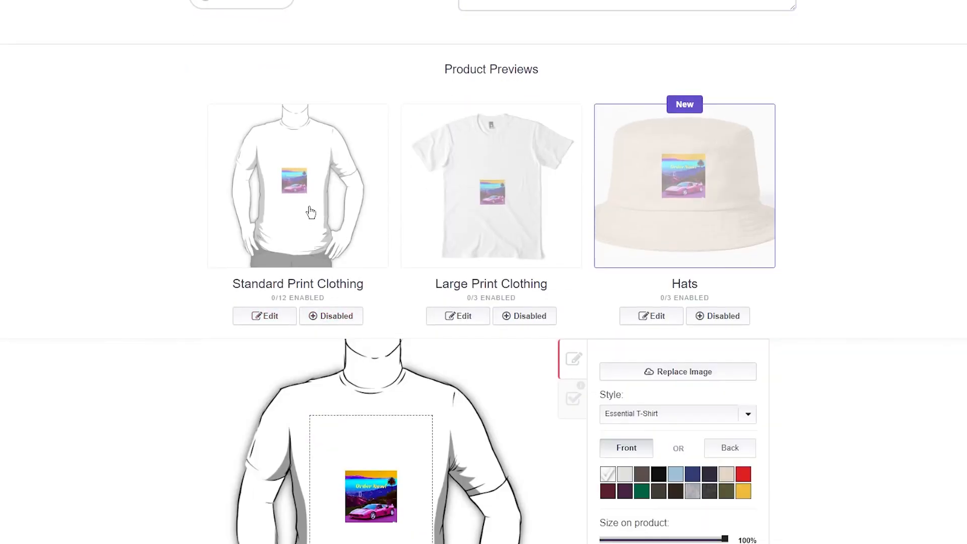
{"action": "scroll", "coordinate": [281, 217], "scroll_direction": "down", "scroll_amount": 4}
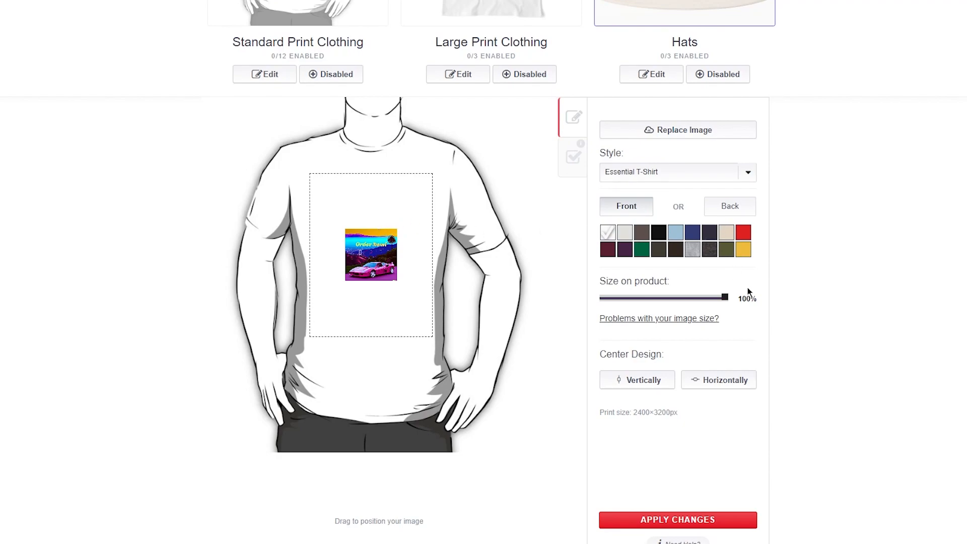
{"action": "left_click_drag", "start_coordinate": [724, 297], "coordinate": [912, 320]}
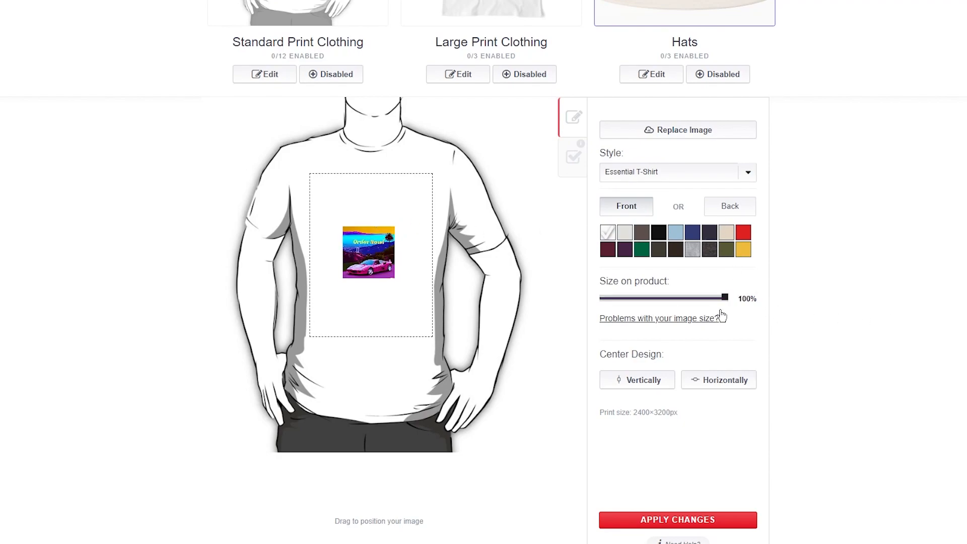
Move the artwork on the Essential T-Shirt to the wearer's left chest, slightly inside the print area's edge
{"action": "scroll", "coordinate": [330, 274], "scroll_direction": "up", "scroll_amount": 14}
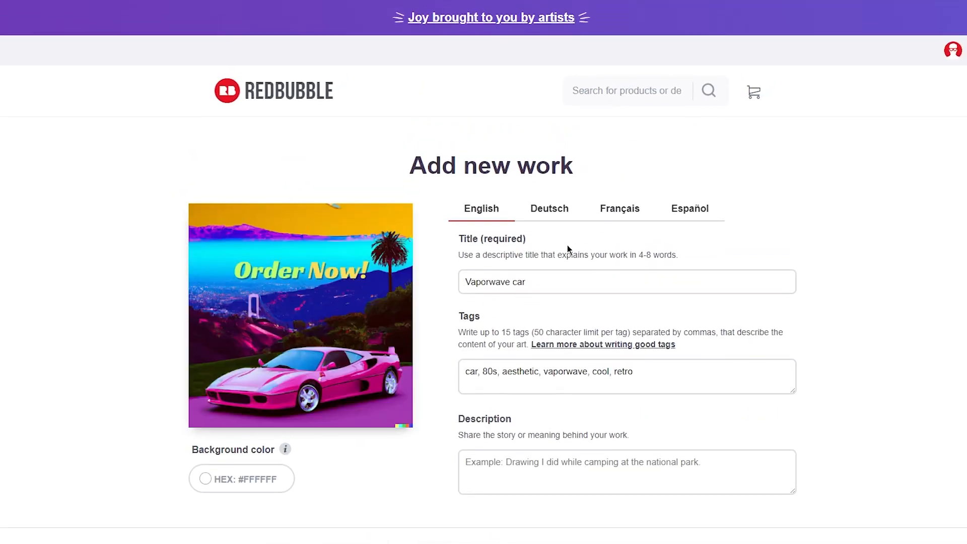
{"action": "scroll", "coordinate": [416, 270], "scroll_direction": "down", "scroll_amount": 10}
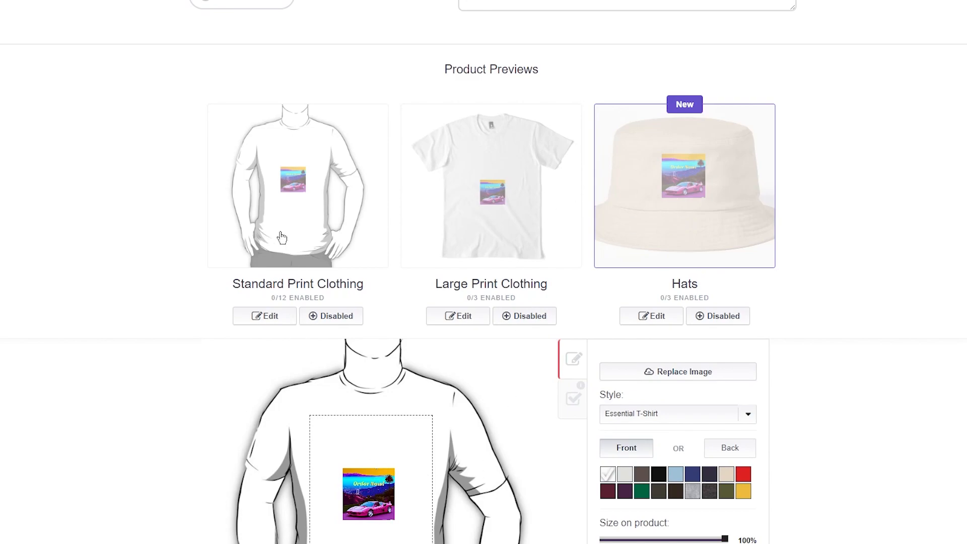
{"action": "left_click_drag", "start_coordinate": [378, 490], "coordinate": [411, 445]}
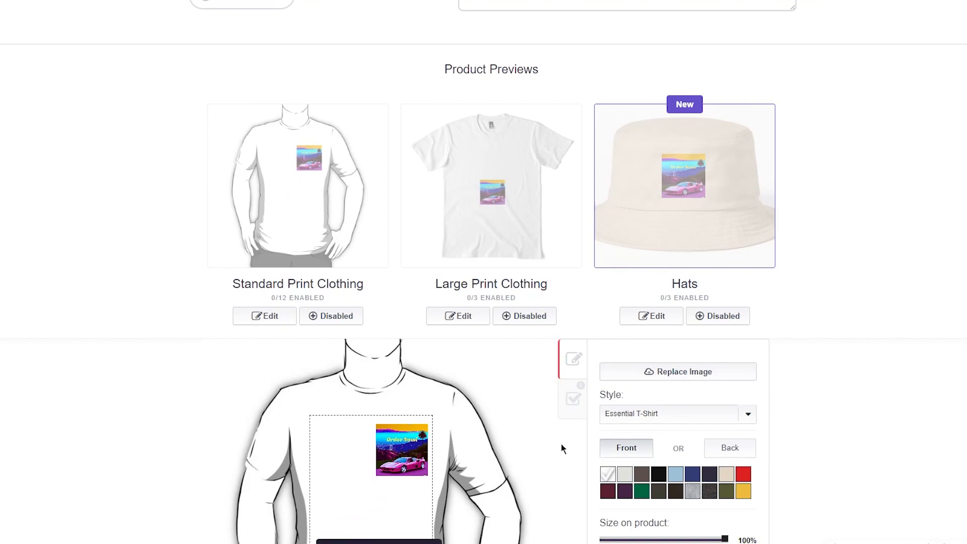
{"action": "scroll", "coordinate": [712, 406], "scroll_direction": "down", "scroll_amount": 1}
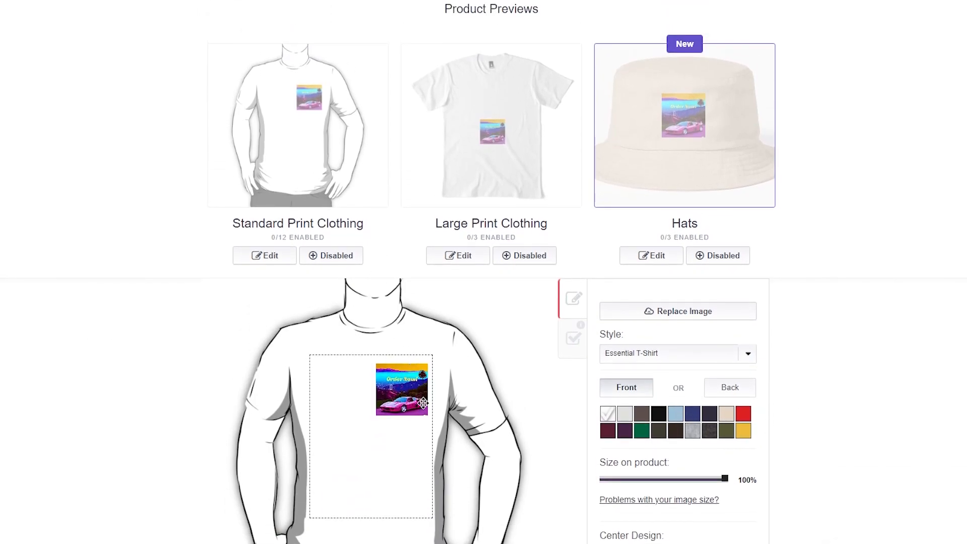
{"action": "left_click_drag", "start_coordinate": [416, 403], "coordinate": [408, 404]}
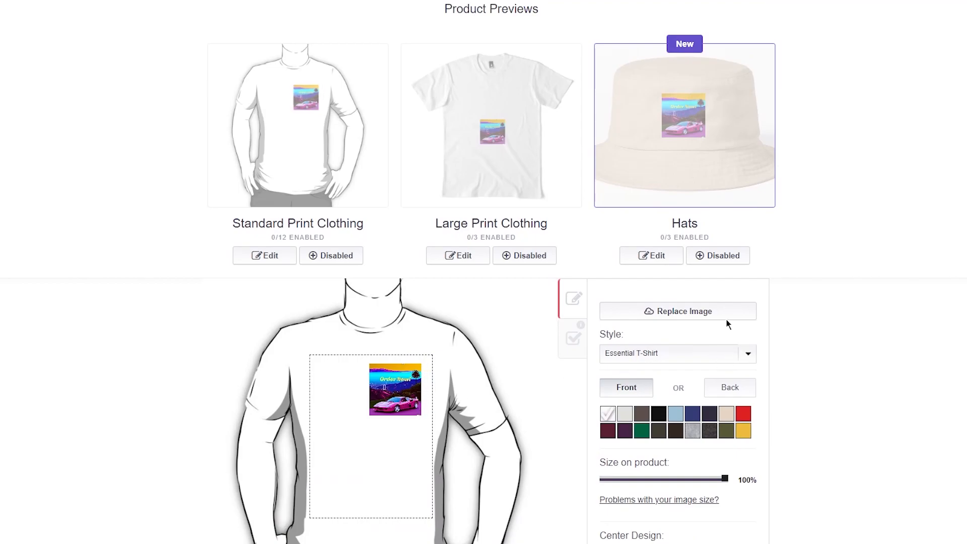
Examine the artwork's previews across all products and the media, visibility and mature-content options
{"action": "scroll", "coordinate": [804, 284], "scroll_direction": "up", "scroll_amount": 1}
{"action": "scroll", "coordinate": [806, 280], "scroll_direction": "up", "scroll_amount": 3}
{"action": "scroll", "coordinate": [808, 281], "scroll_direction": "down", "scroll_amount": 20}
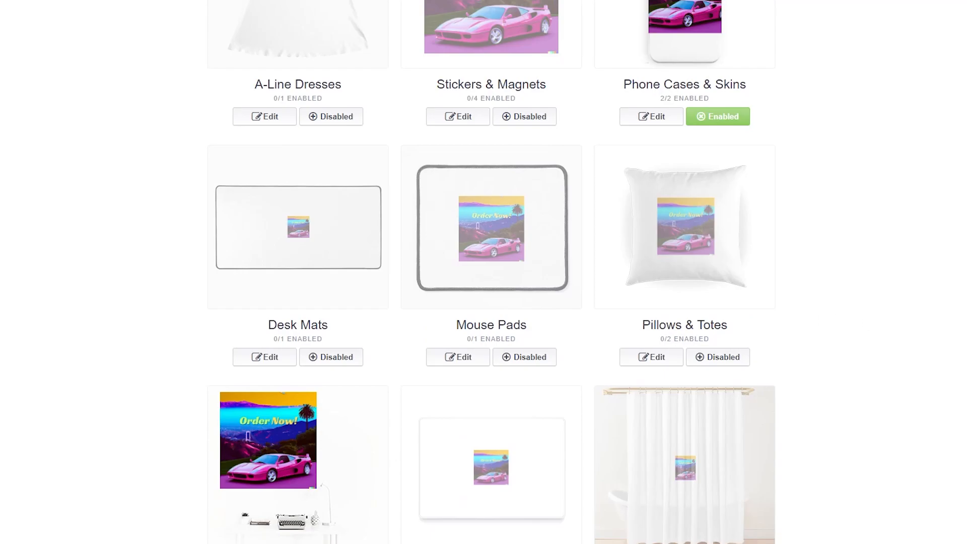
{"action": "scroll", "coordinate": [825, 370], "scroll_direction": "down", "scroll_amount": 20}
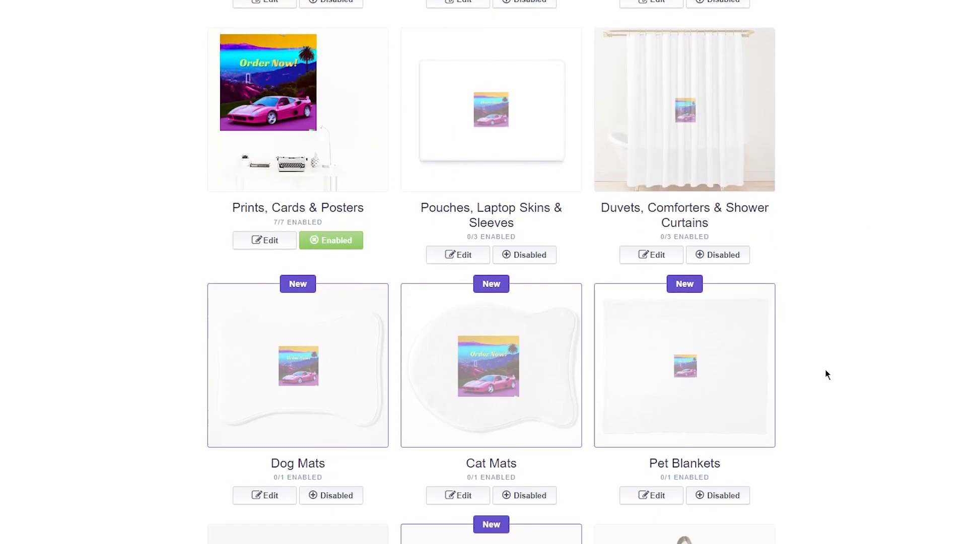
{"action": "scroll", "coordinate": [826, 366], "scroll_direction": "down", "scroll_amount": 20}
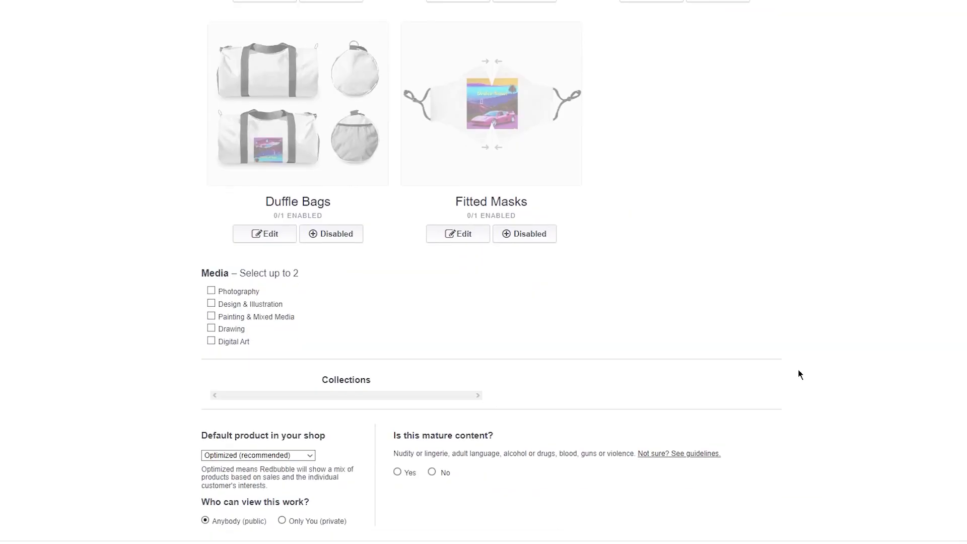
{"action": "scroll", "coordinate": [656, 367], "scroll_direction": "up", "scroll_amount": 3}
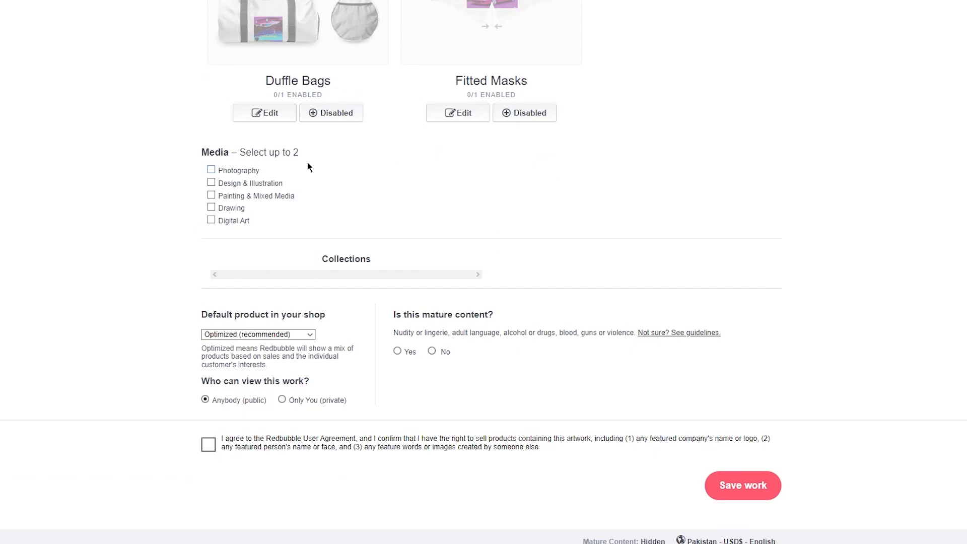
{"action": "scroll", "coordinate": [308, 166], "scroll_direction": "up", "scroll_amount": 20}
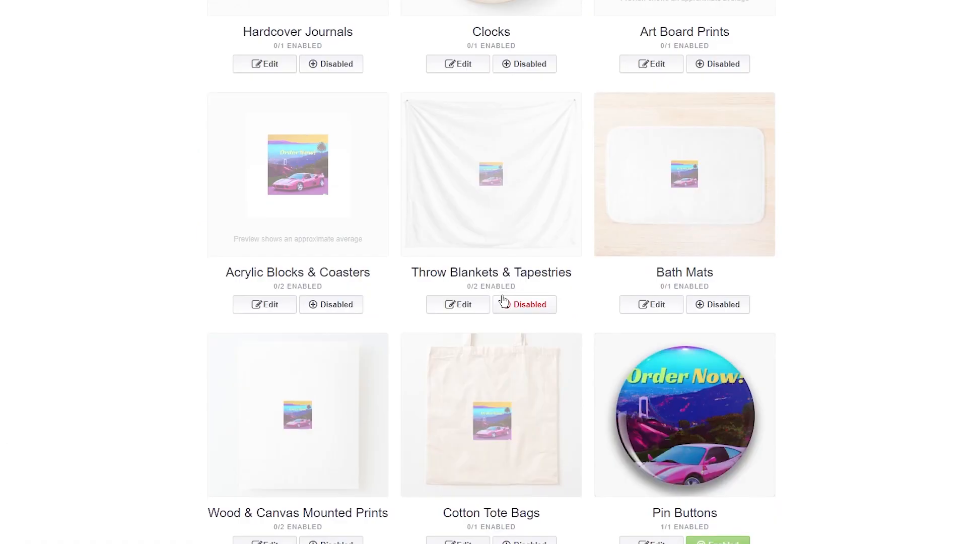
{"action": "scroll", "coordinate": [503, 301], "scroll_direction": "down", "scroll_amount": 3}
{"action": "scroll", "coordinate": [484, 272], "scroll_direction": "up", "scroll_amount": 15}
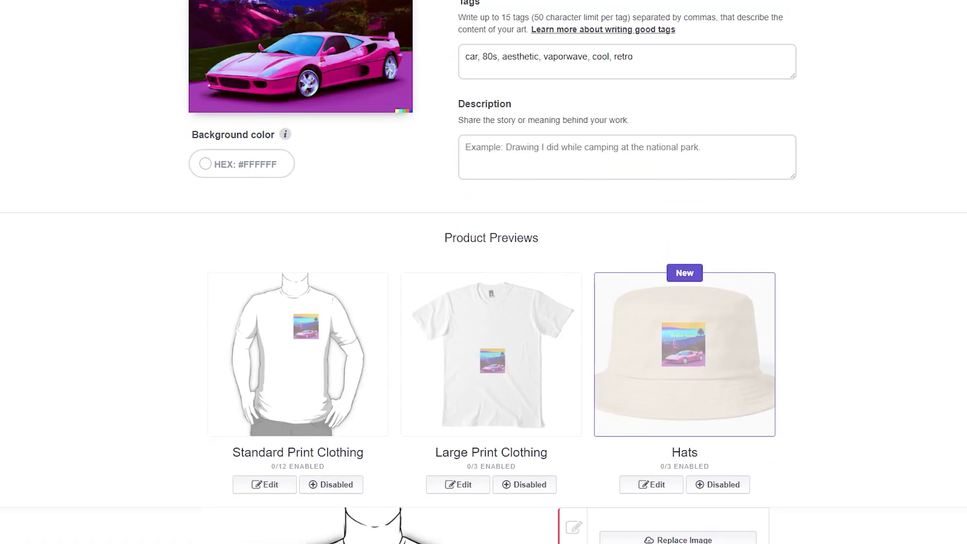
Apply the placement changes to the Standard Print Clothing design
{"action": "scroll", "coordinate": [484, 272], "scroll_direction": "down", "scroll_amount": 5}
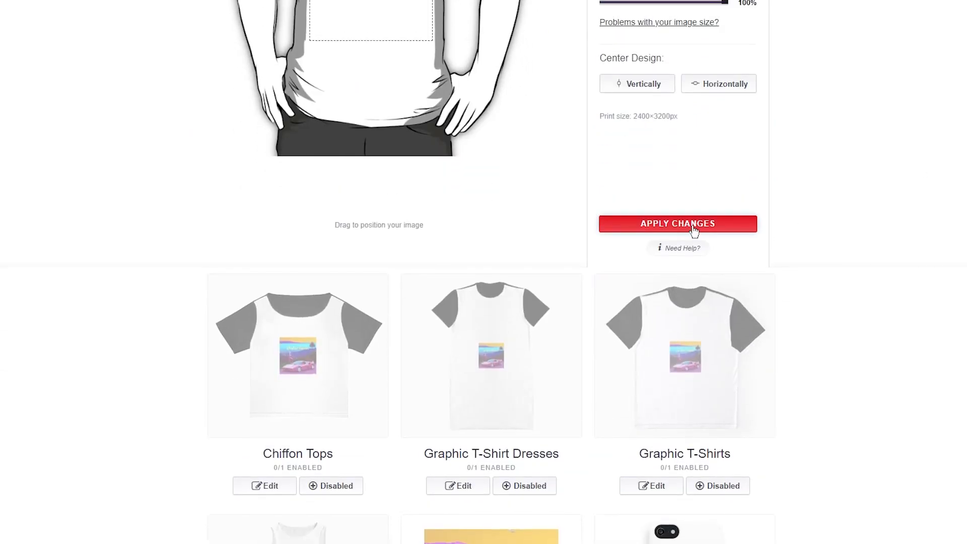
{"action": "scroll", "coordinate": [852, 254], "scroll_direction": "down", "scroll_amount": 8}
{"action": "scroll", "coordinate": [839, 257], "scroll_direction": "up", "scroll_amount": 14}
{"action": "scroll", "coordinate": [378, 389], "scroll_direction": "down", "scroll_amount": 3}
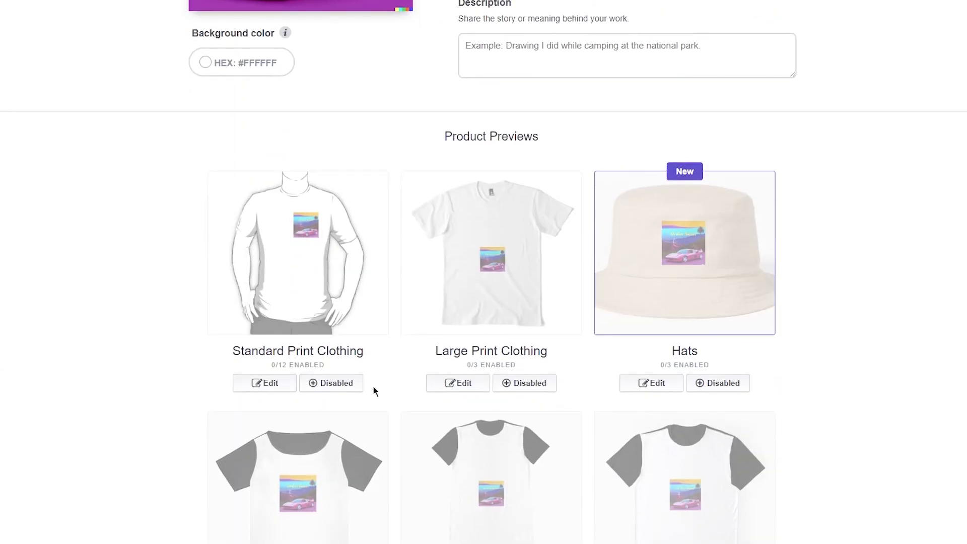
Enable the Standard Print Clothing and Hats products for the work
{"action": "scroll", "coordinate": [776, 308], "scroll_direction": "down", "scroll_amount": 6}
{"action": "scroll", "coordinate": [724, 283], "scroll_direction": "up", "scroll_amount": 3}
{"action": "scroll", "coordinate": [650, 259], "scroll_direction": "down", "scroll_amount": 4}
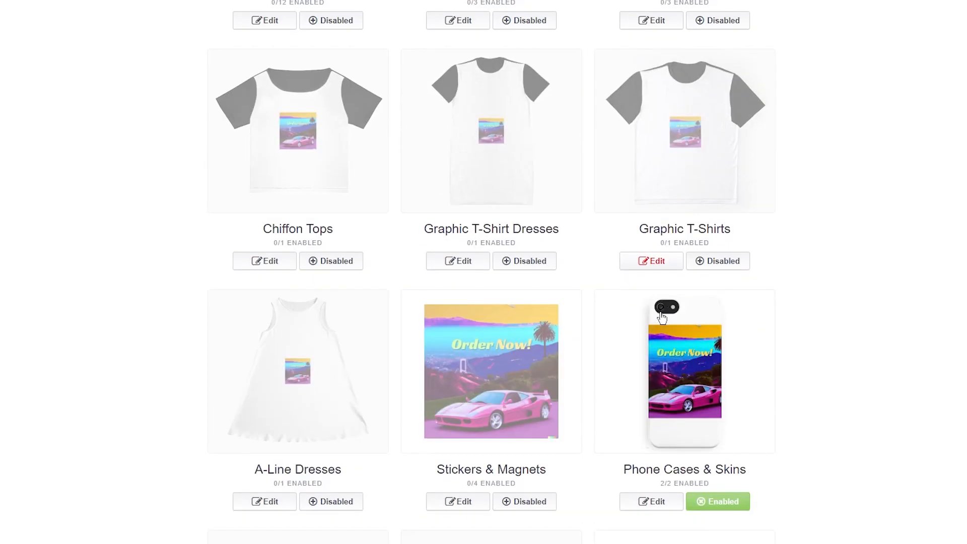
{"action": "scroll", "coordinate": [356, 388], "scroll_direction": "up", "scroll_amount": 7}
{"action": "left_click", "coordinate": [336, 389]}
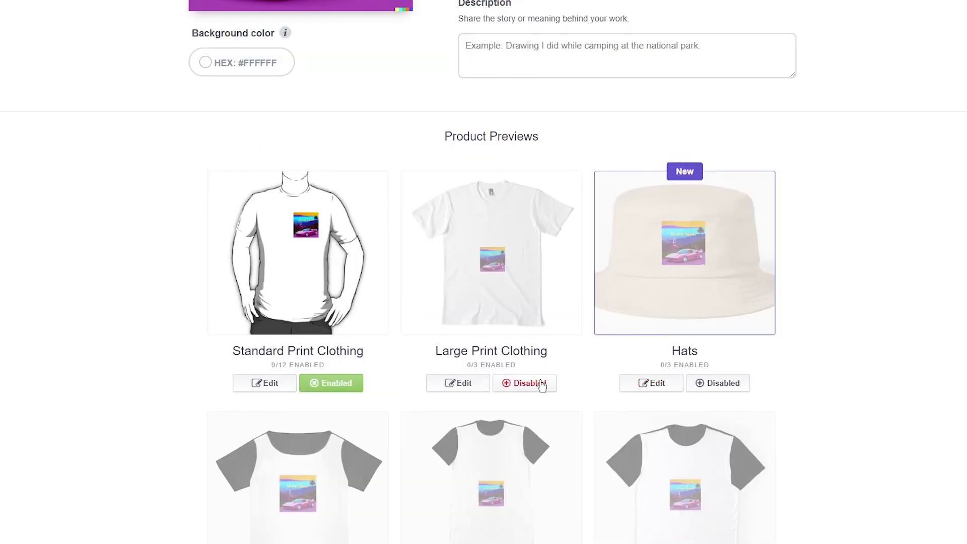
{"action": "left_click", "coordinate": [726, 386]}
Select Photography as the media type of the work
{"action": "scroll", "coordinate": [781, 368], "scroll_direction": "down", "scroll_amount": 1}
{"action": "scroll", "coordinate": [781, 369], "scroll_direction": "down", "scroll_amount": 20}
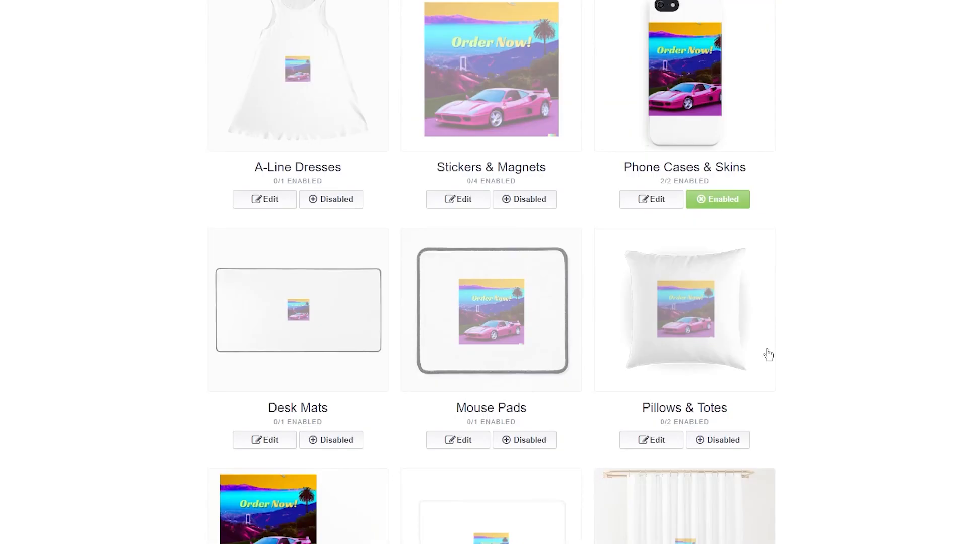
{"action": "left_click", "coordinate": [335, 258]}
{"action": "scroll", "coordinate": [695, 303], "scroll_direction": "down", "scroll_amount": 5}
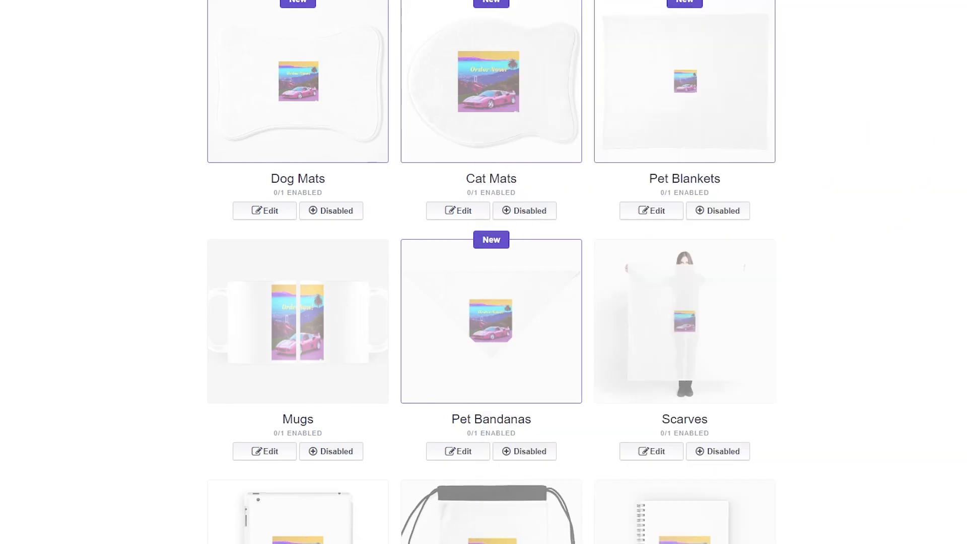
{"action": "scroll", "coordinate": [484, 272], "scroll_direction": "down", "scroll_amount": 20}
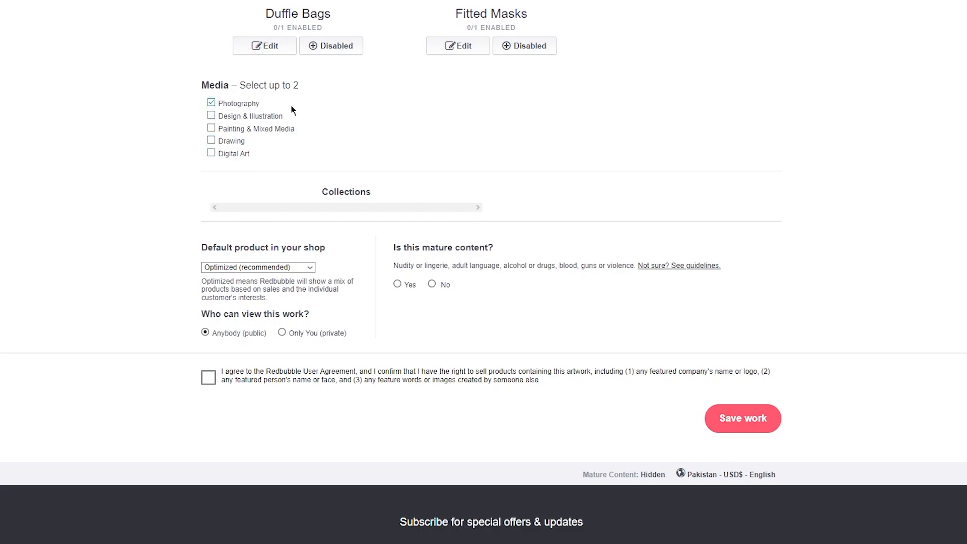
Change the work's media types to Design & Illustration and Digital Art, with Photography deselected
{"action": "left_click", "coordinate": [232, 117]}
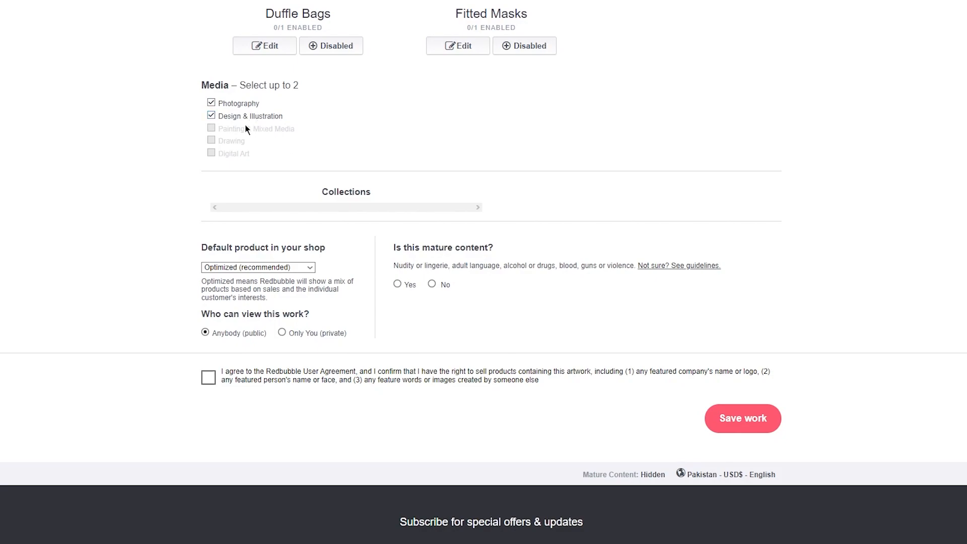
{"action": "left_click", "coordinate": [222, 106]}
{"action": "left_click", "coordinate": [226, 153]}
Mark the work as not mature content, then accept the user agreement and save the work
{"action": "left_click", "coordinate": [274, 268]}
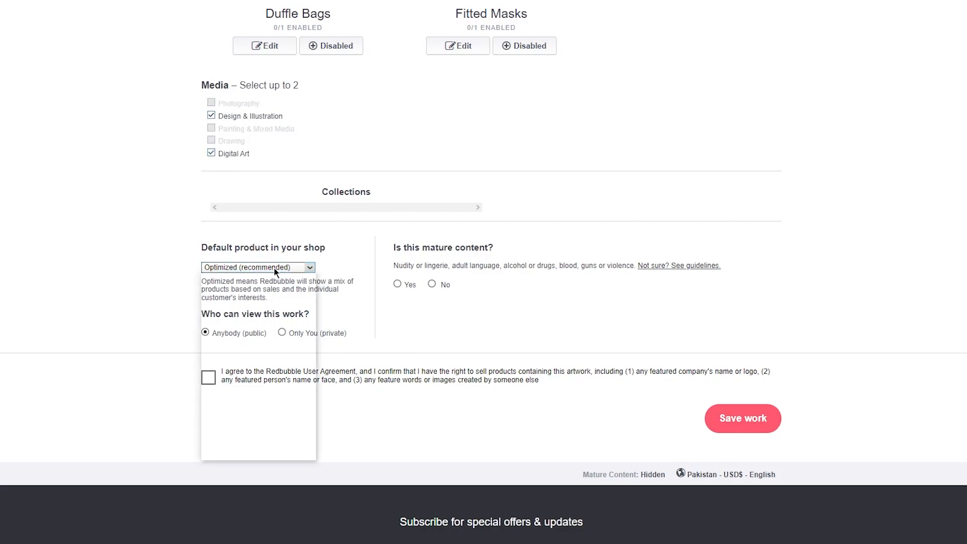
{"action": "left_click", "coordinate": [273, 269]}
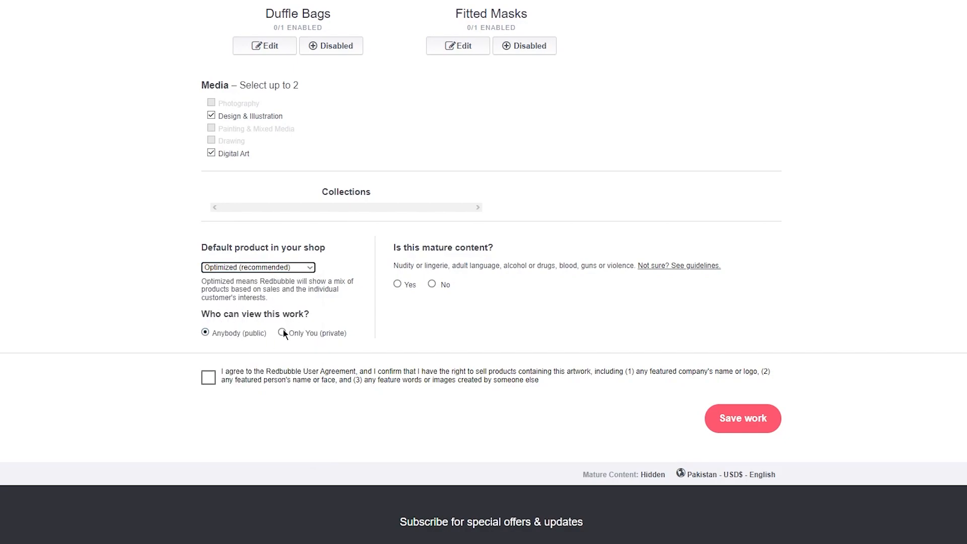
{"action": "left_click", "coordinate": [436, 282]}
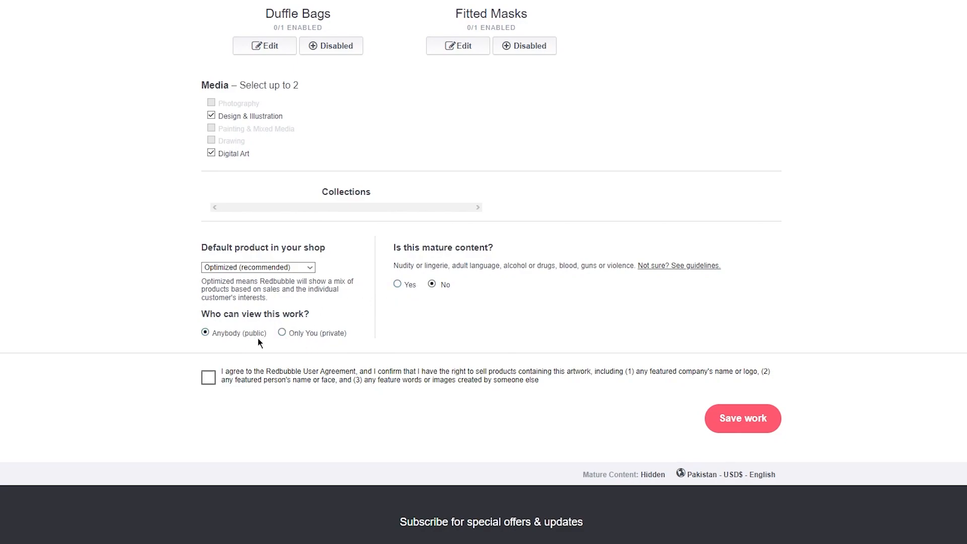
{"action": "left_click", "coordinate": [214, 378]}
{"action": "left_click", "coordinate": [761, 409]}
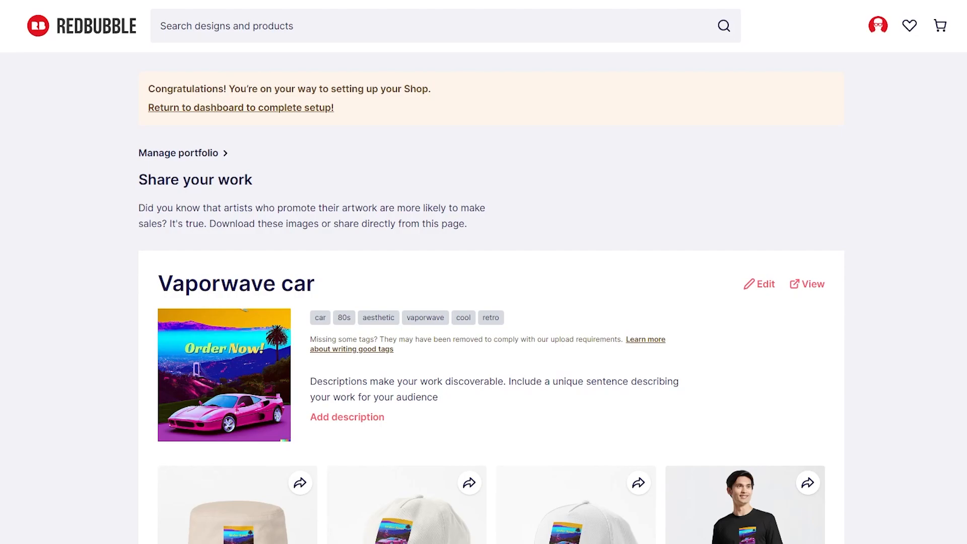
Examine the saved Vaporwave car work's tags and product previews on the share page
{"action": "scroll", "coordinate": [174, 401], "scroll_direction": "down", "scroll_amount": 3}
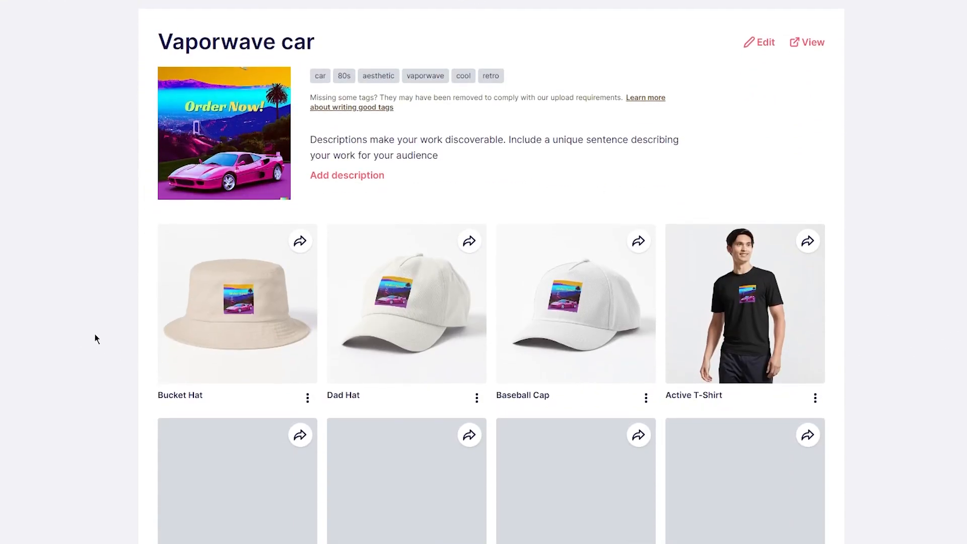
{"action": "scroll", "coordinate": [800, 313], "scroll_direction": "down", "scroll_amount": 5}
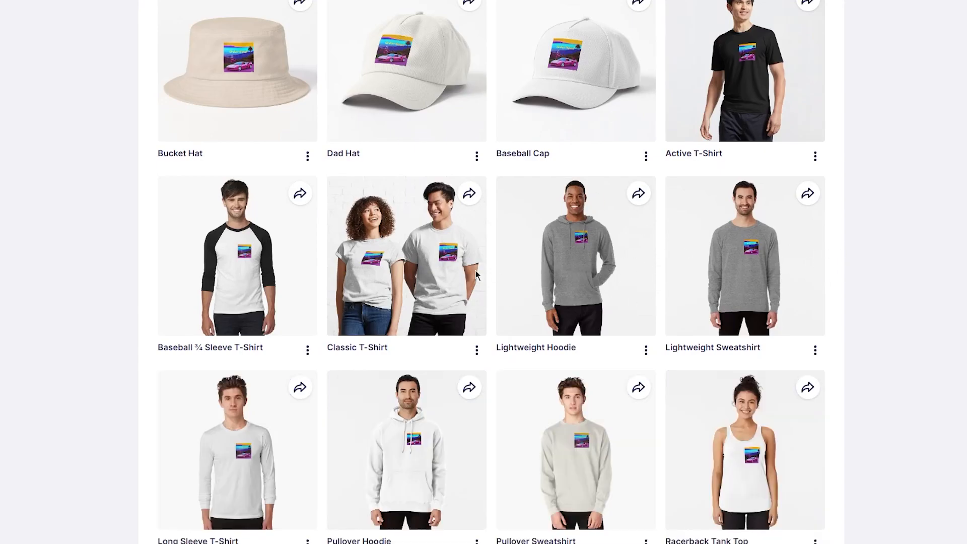
{"action": "scroll", "coordinate": [410, 267], "scroll_direction": "down", "scroll_amount": 6}
{"action": "scroll", "coordinate": [642, 263], "scroll_direction": "down", "scroll_amount": 5}
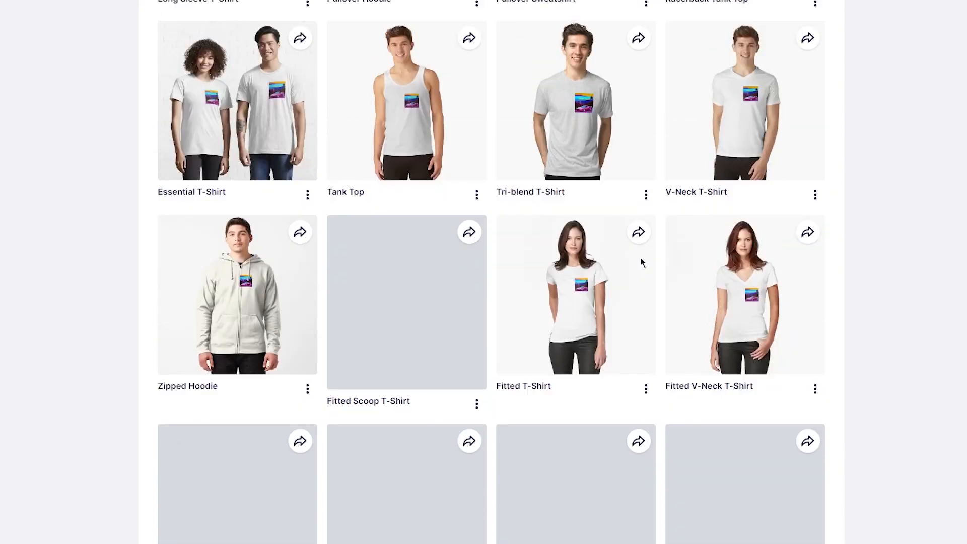
{"action": "scroll", "coordinate": [637, 257], "scroll_direction": "up", "scroll_amount": 20}
{"action": "scroll", "coordinate": [256, 193], "scroll_direction": "up", "scroll_amount": 1}
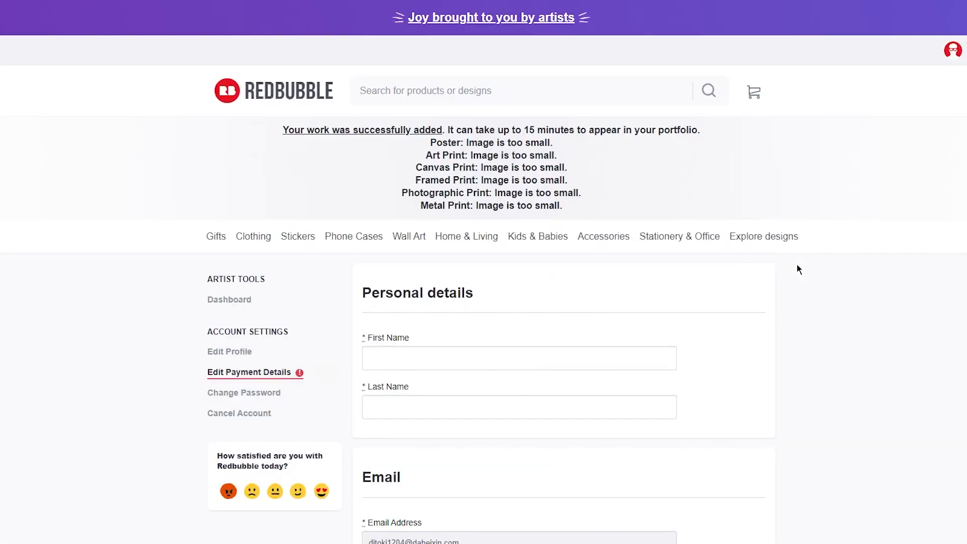
Fill in the payment details form with the artist's first and last name, residential address and mobile phone number
{"action": "left_click", "coordinate": [408, 328]}
{"action": "left_click", "coordinate": [454, 377]}
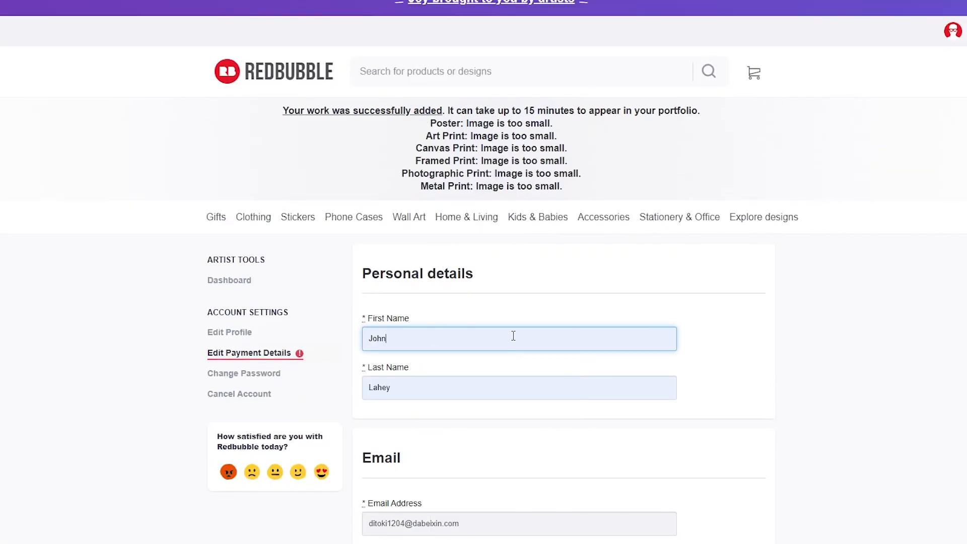
{"action": "scroll", "coordinate": [440, 292], "scroll_direction": "down", "scroll_amount": 5}
{"action": "scroll", "coordinate": [495, 192], "scroll_direction": "down", "scroll_amount": 4}
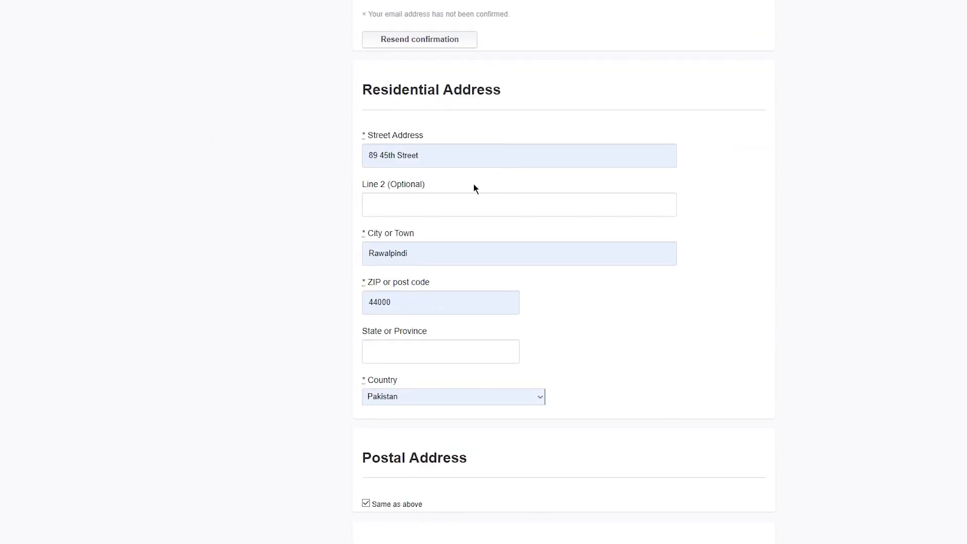
{"action": "scroll", "coordinate": [451, 212], "scroll_direction": "down", "scroll_amount": 5}
{"action": "scroll", "coordinate": [444, 201], "scroll_direction": "down", "scroll_amount": 3}
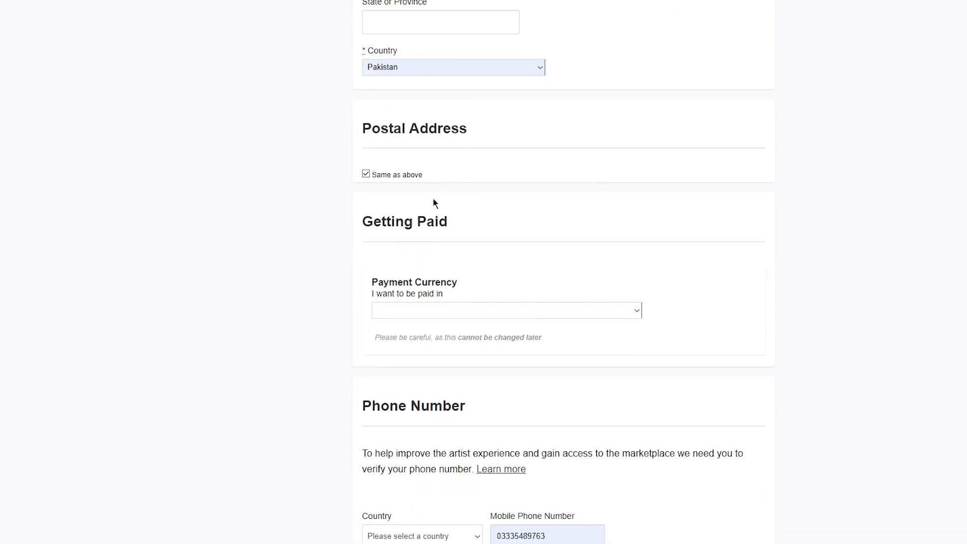
Set the payment currency to United States Dollars (USD) and choose deposit into a verified PayPal account
{"action": "left_click", "coordinate": [450, 160]}
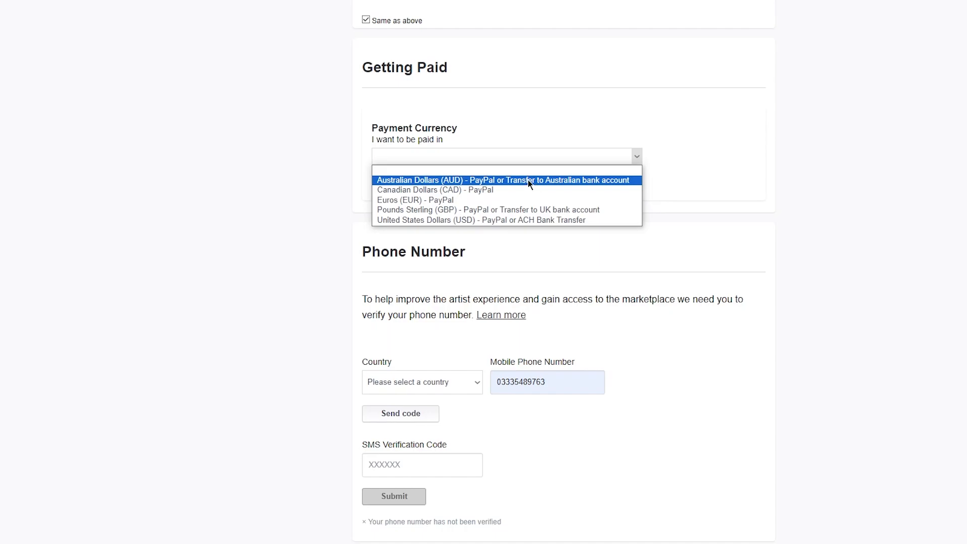
{"action": "left_click", "coordinate": [507, 219]}
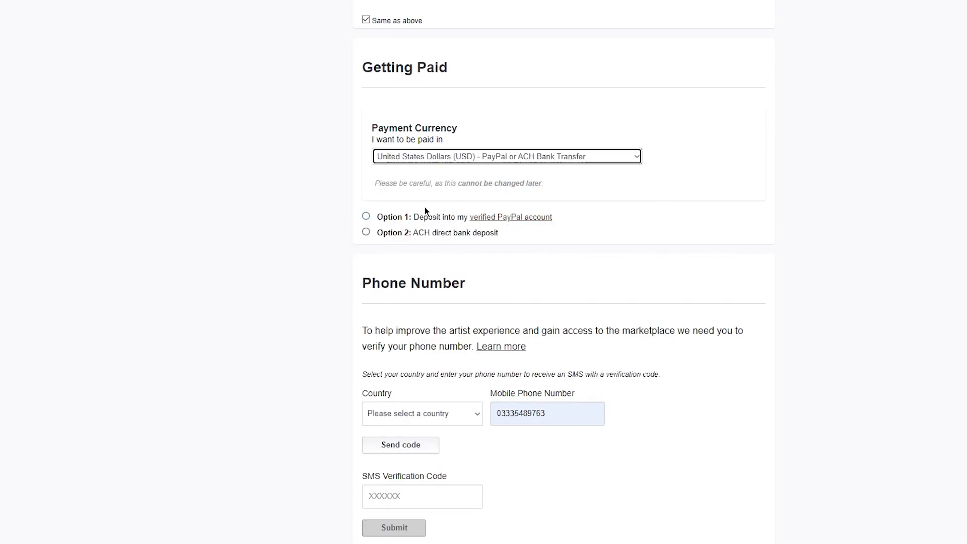
{"action": "left_click", "coordinate": [360, 214]}
{"action": "left_click", "coordinate": [366, 216]}
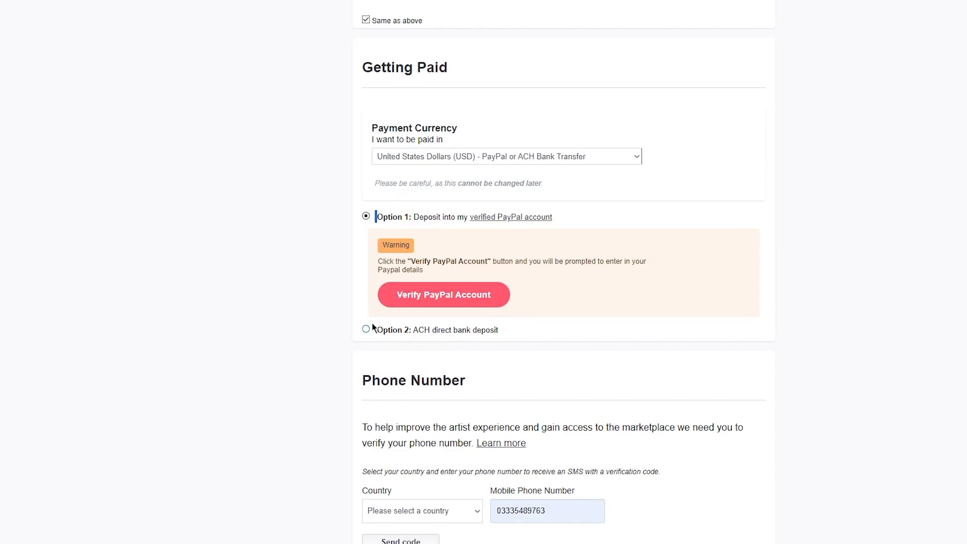
Try the ACH direct bank deposit option and look over its routing number and account type fields
{"action": "left_click", "coordinate": [366, 329]}
{"action": "left_click", "coordinate": [418, 268]}
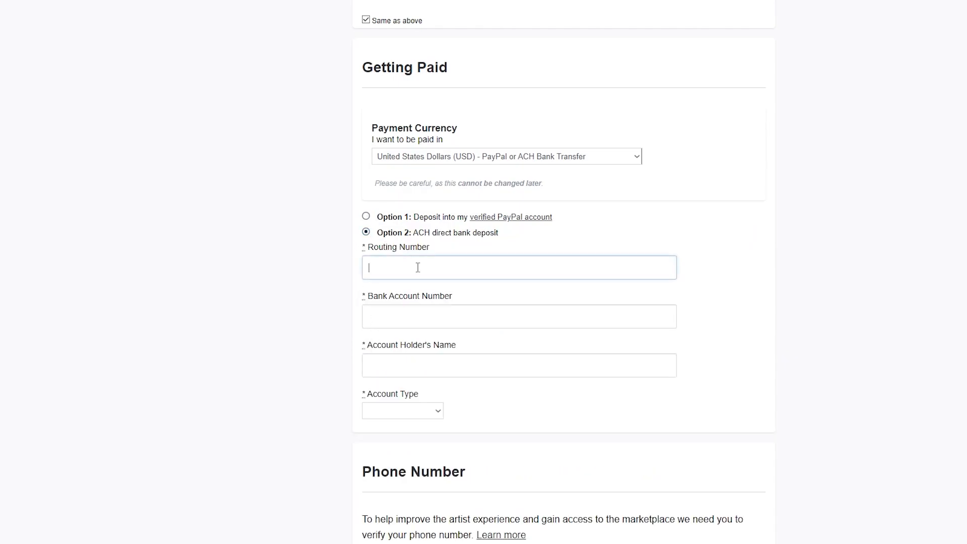
{"action": "left_click", "coordinate": [436, 411]}
Choose the PayPal deposit option again and enter the account password in the PayPal login
{"action": "left_click", "coordinate": [367, 217]}
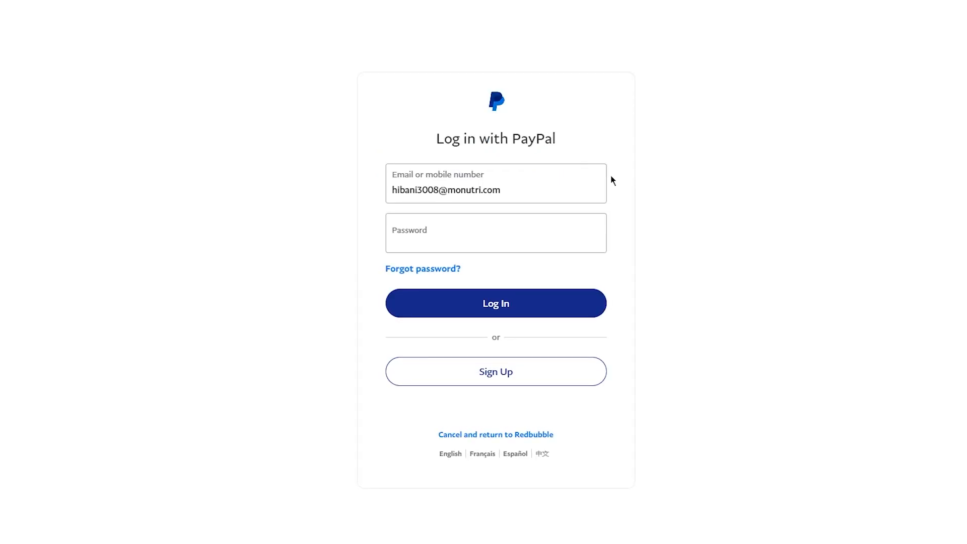
{"action": "left_click", "coordinate": [498, 231]}
{"action": "type", "text": "•••••••••"}
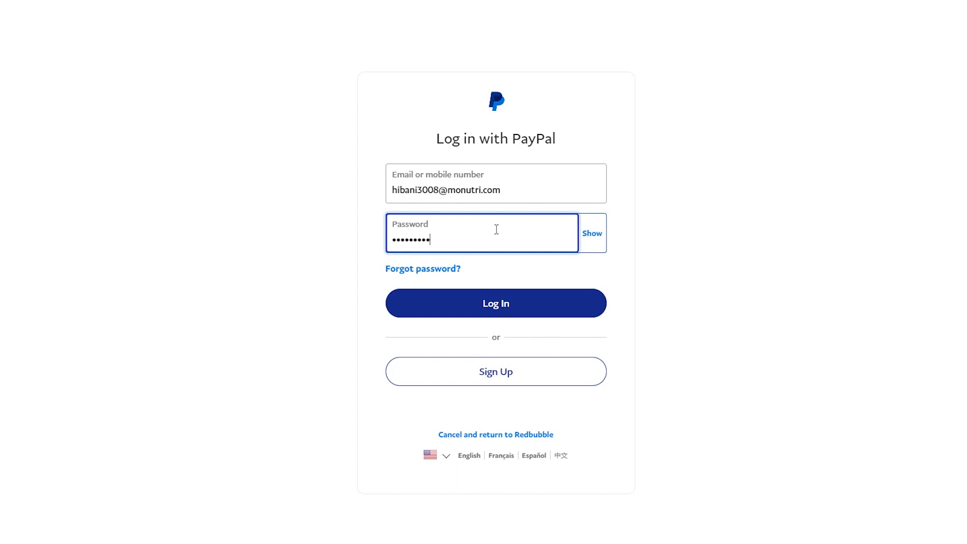
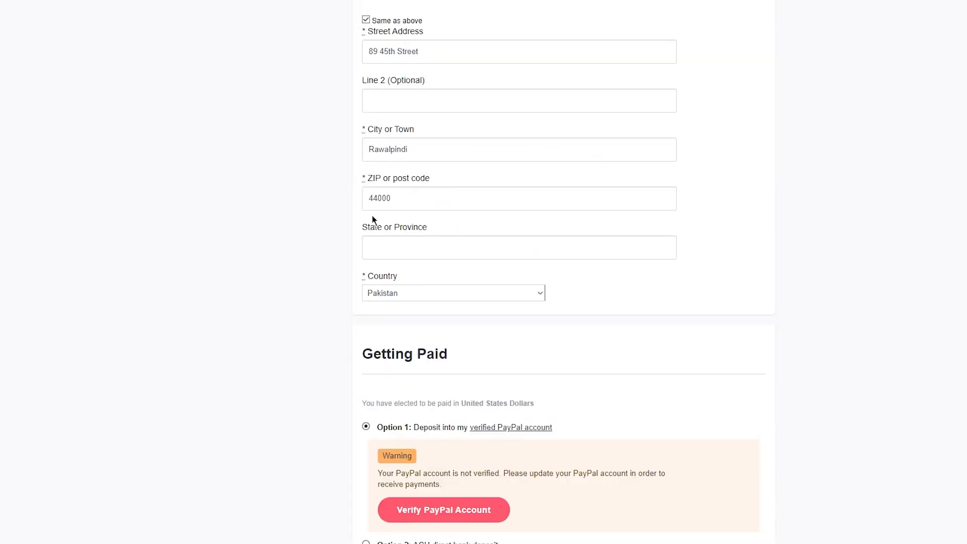
Save the changes to the payment details and review the form
{"action": "scroll", "coordinate": [532, 346], "scroll_direction": "down", "scroll_amount": 12}
{"action": "scroll", "coordinate": [562, 212], "scroll_direction": "up", "scroll_amount": 2}
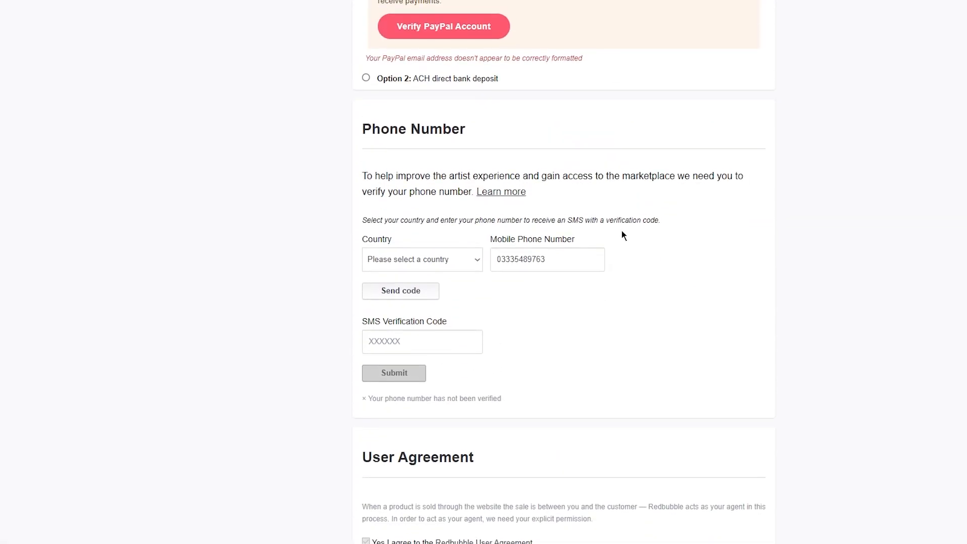
{"action": "scroll", "coordinate": [433, 231], "scroll_direction": "down", "scroll_amount": 5}
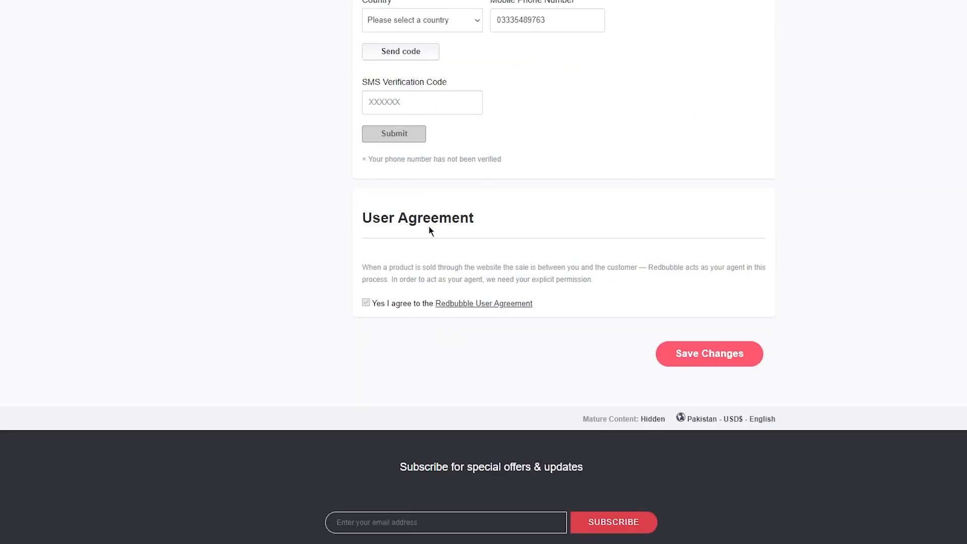
{"action": "left_click", "coordinate": [759, 355]}
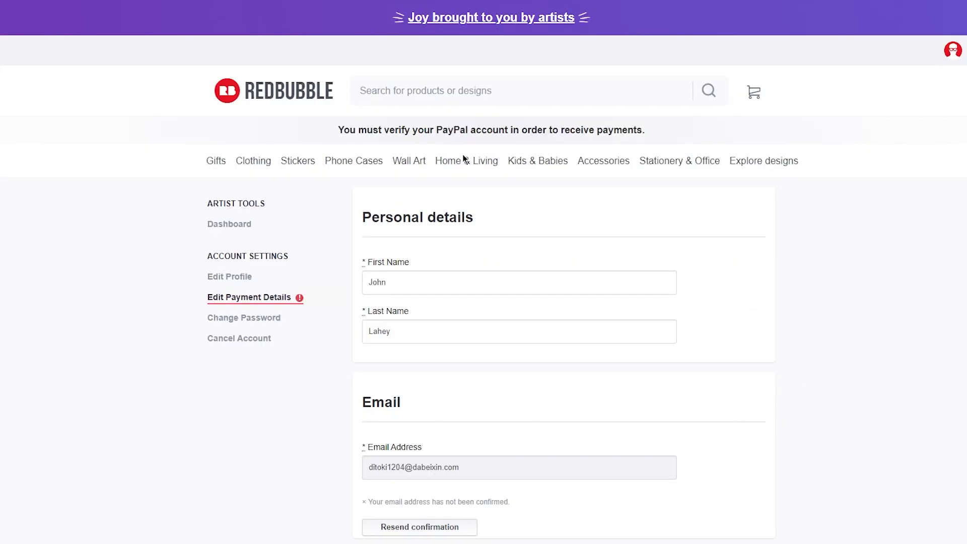
{"action": "scroll", "coordinate": [255, 267], "scroll_direction": "down", "scroll_amount": 15}
{"action": "scroll", "coordinate": [388, 247], "scroll_direction": "up", "scroll_amount": 15}
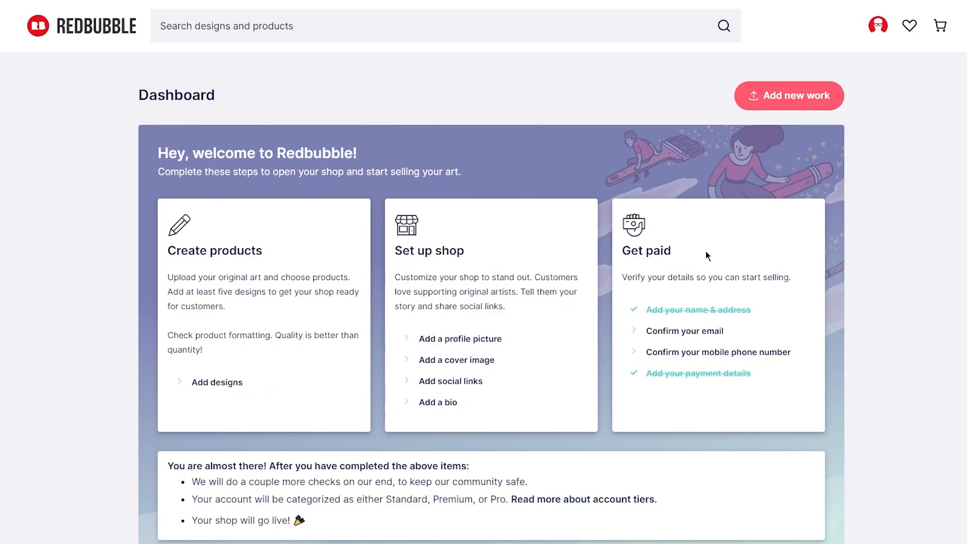
Resend the confirmation email from the account's email settings and confirm the address using a new browser tab
{"action": "left_click", "coordinate": [679, 330]}
{"action": "scroll", "coordinate": [483, 226], "scroll_direction": "up", "scroll_amount": 3}
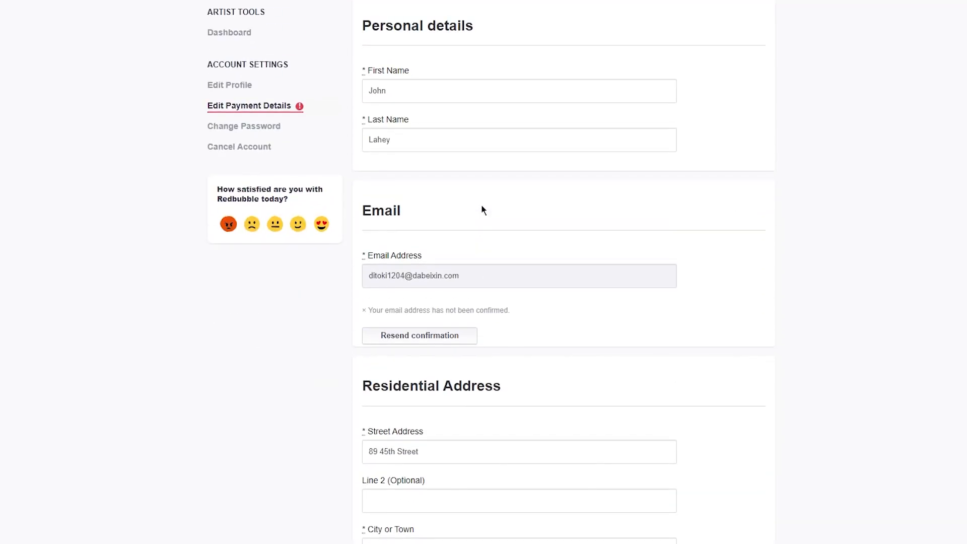
{"action": "scroll", "coordinate": [483, 210], "scroll_direction": "down", "scroll_amount": 3}
{"action": "left_click", "coordinate": [426, 171]}
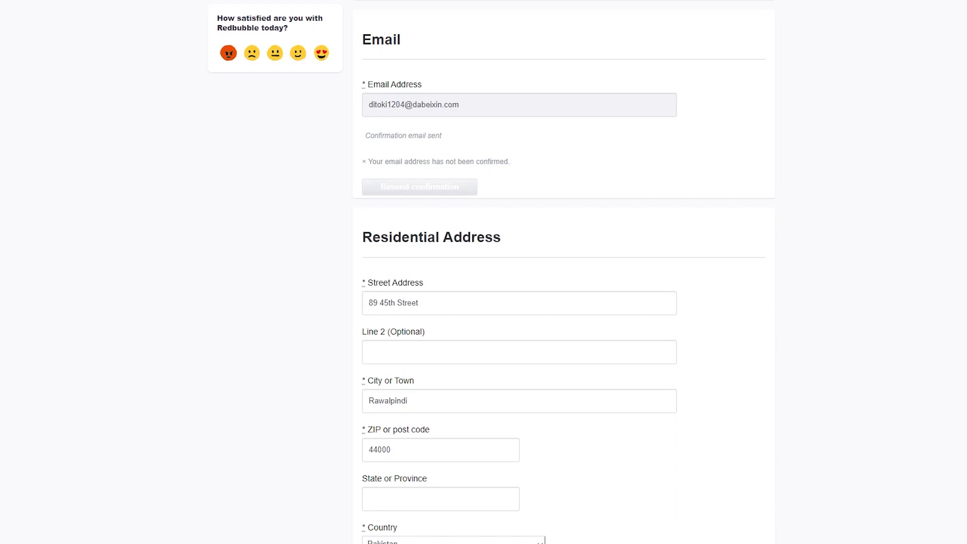
{"action": "key", "text": "ctrl+t"}
{"action": "right_click", "coordinate": [117, 0]}
{"action": "left_click", "coordinate": [171, 51]}
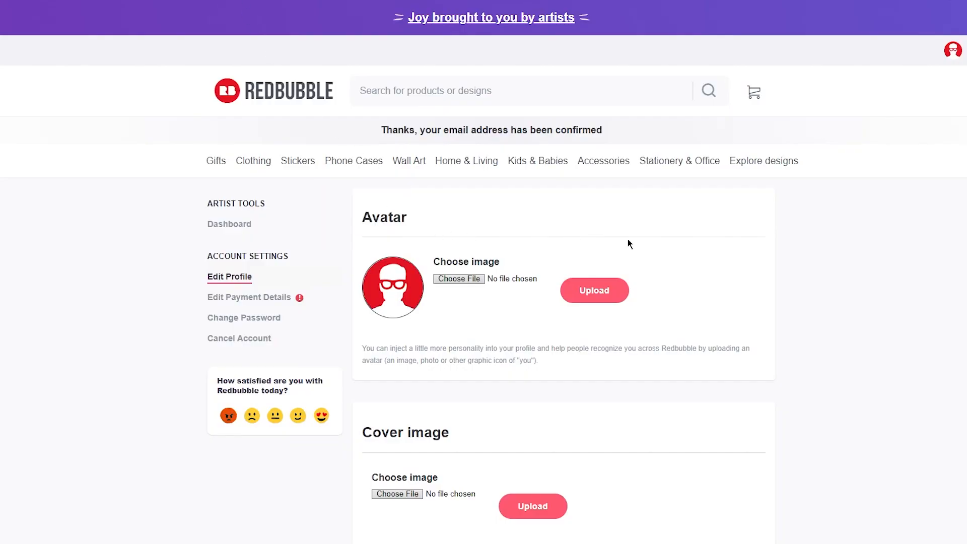
Try to choose and upload an avatar image for the shop profile
{"action": "scroll", "coordinate": [630, 198], "scroll_direction": "down", "scroll_amount": 2}
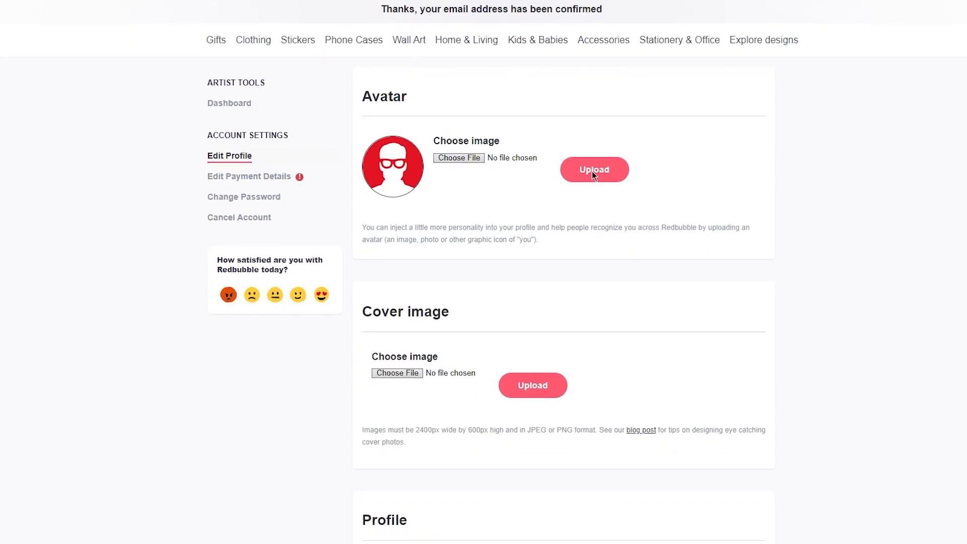
{"action": "left_click", "coordinate": [443, 168]}
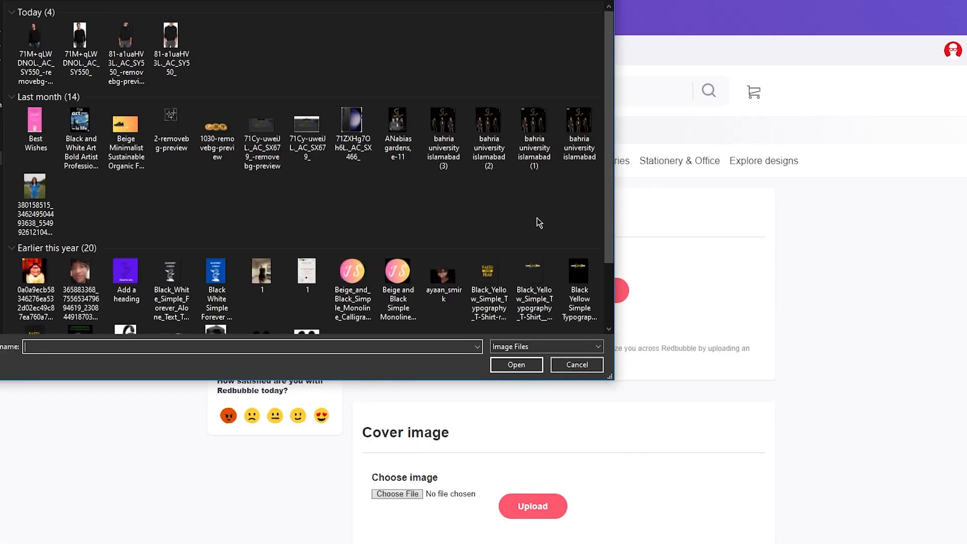
{"action": "double_click", "coordinate": [44, 44]}
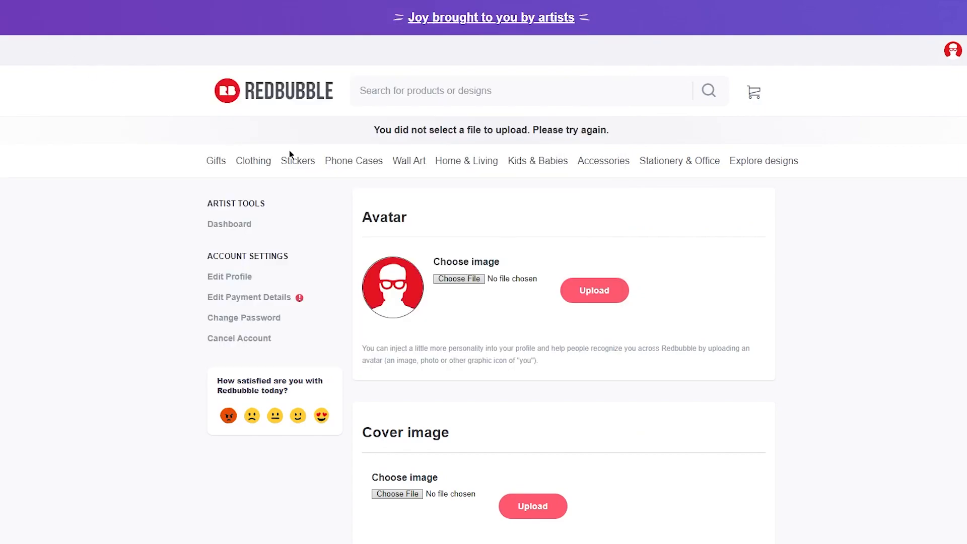
{"action": "scroll", "coordinate": [653, 224], "scroll_direction": "down", "scroll_amount": 1}
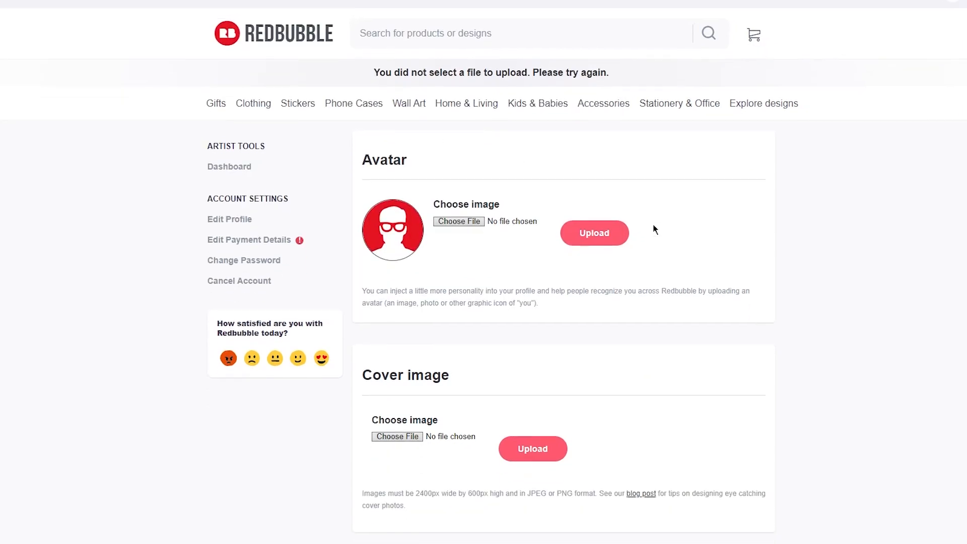
{"action": "left_click", "coordinate": [585, 230]}
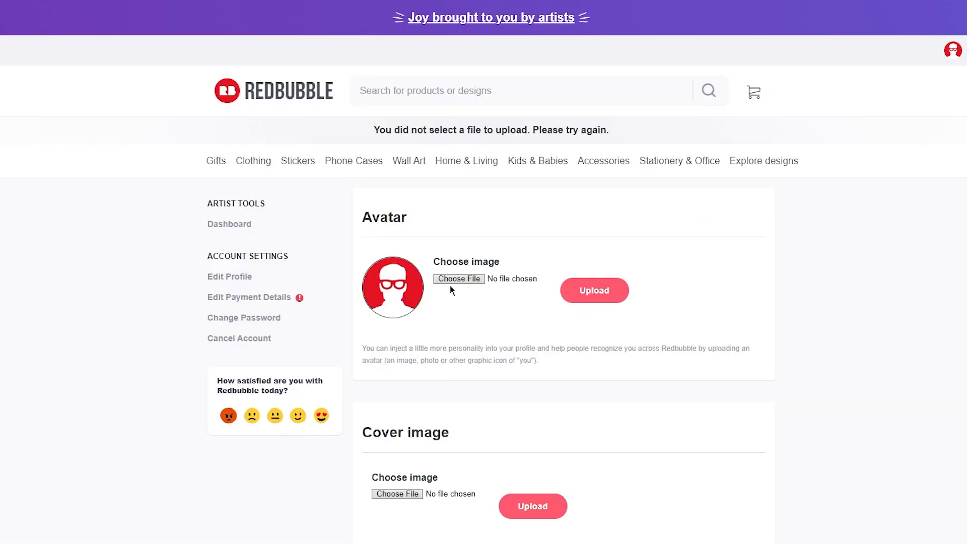
{"action": "scroll", "coordinate": [449, 285], "scroll_direction": "down", "scroll_amount": 1}
{"action": "left_click", "coordinate": [595, 239]}
Examine the cover image, display name, visibility and bio settings of the profile, and return to the dashboard
{"action": "scroll", "coordinate": [480, 279], "scroll_direction": "down", "scroll_amount": 2}
{"action": "scroll", "coordinate": [462, 275], "scroll_direction": "down", "scroll_amount": 5}
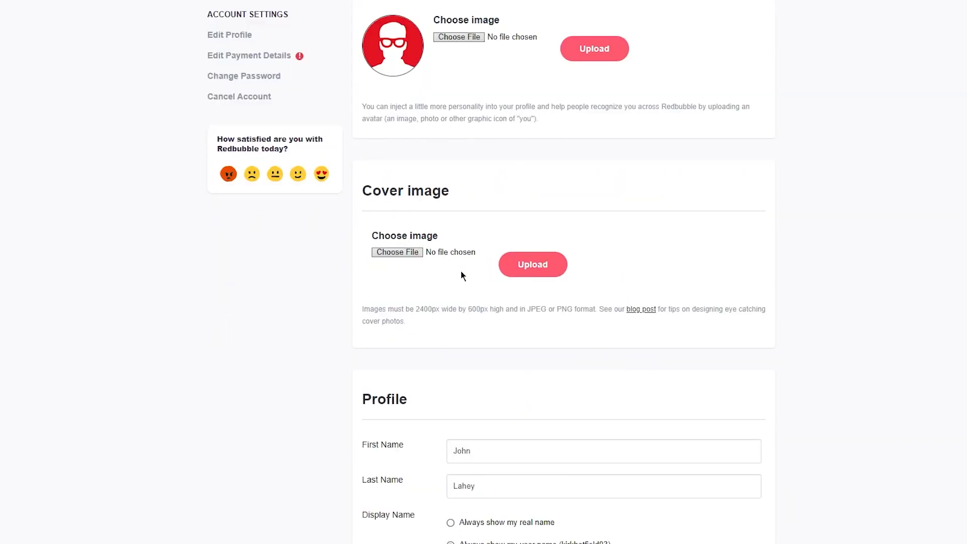
{"action": "scroll", "coordinate": [416, 267], "scroll_direction": "down", "scroll_amount": 2}
{"action": "scroll", "coordinate": [450, 268], "scroll_direction": "down", "scroll_amount": 5}
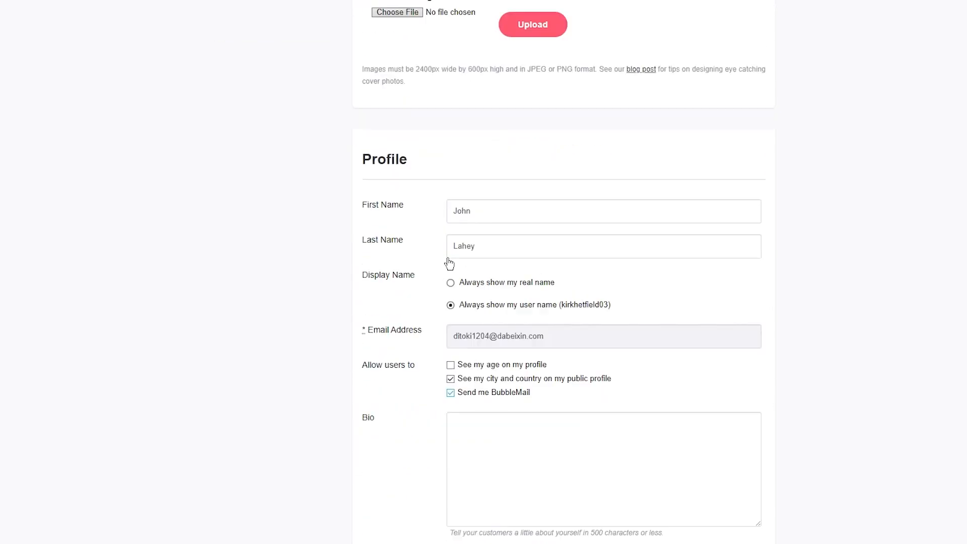
{"action": "scroll", "coordinate": [449, 265], "scroll_direction": "up", "scroll_amount": 15}
{"action": "left_click", "coordinate": [224, 224]}
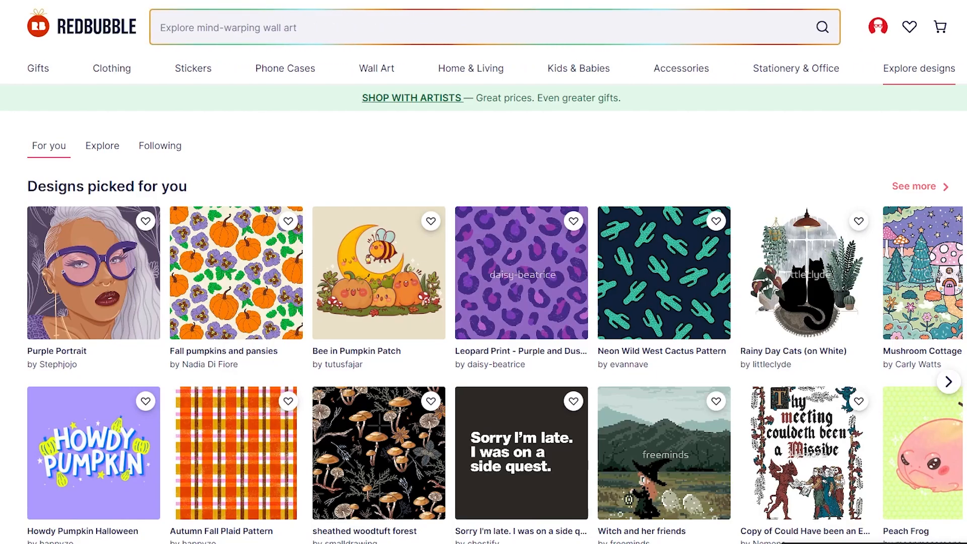
Browse the recommended designs, suggested artists and stickers on the Explore designs page
{"action": "scroll", "coordinate": [484, 312], "scroll_direction": "down", "scroll_amount": 11}
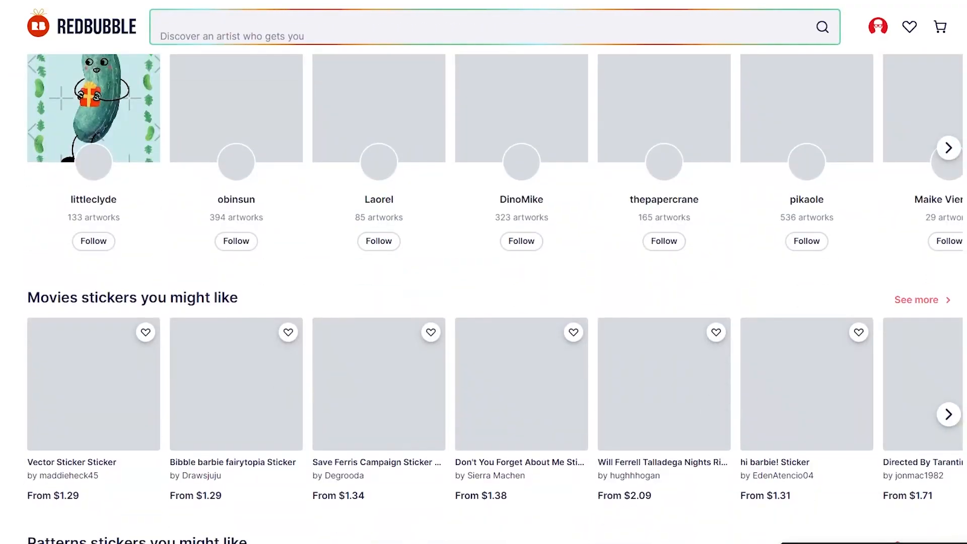
{"action": "scroll", "coordinate": [483, 313], "scroll_direction": "up", "scroll_amount": 11}
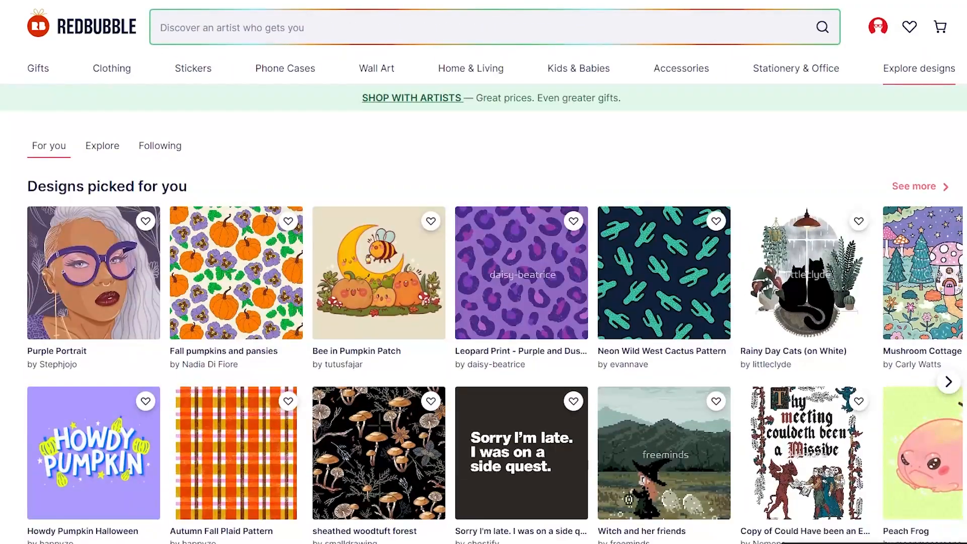
{"action": "left_click", "coordinate": [879, 26]}
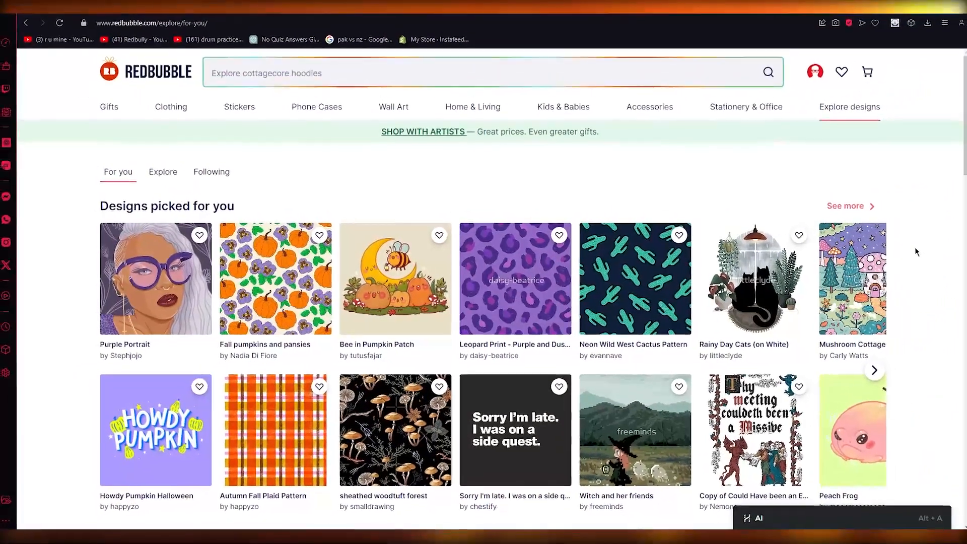
{"action": "scroll", "coordinate": [924, 202], "scroll_direction": "down", "scroll_amount": 5}
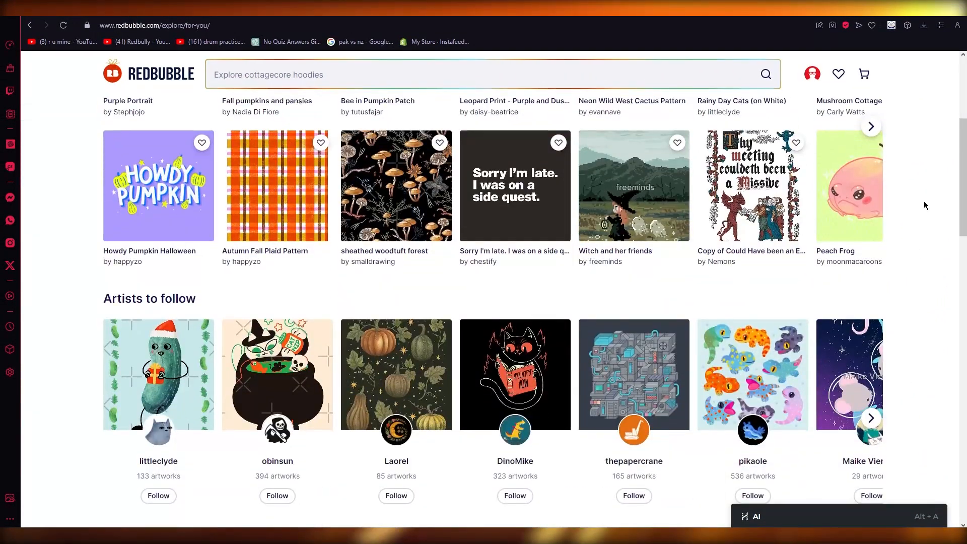
{"action": "scroll", "coordinate": [924, 202], "scroll_direction": "up", "scroll_amount": 5}
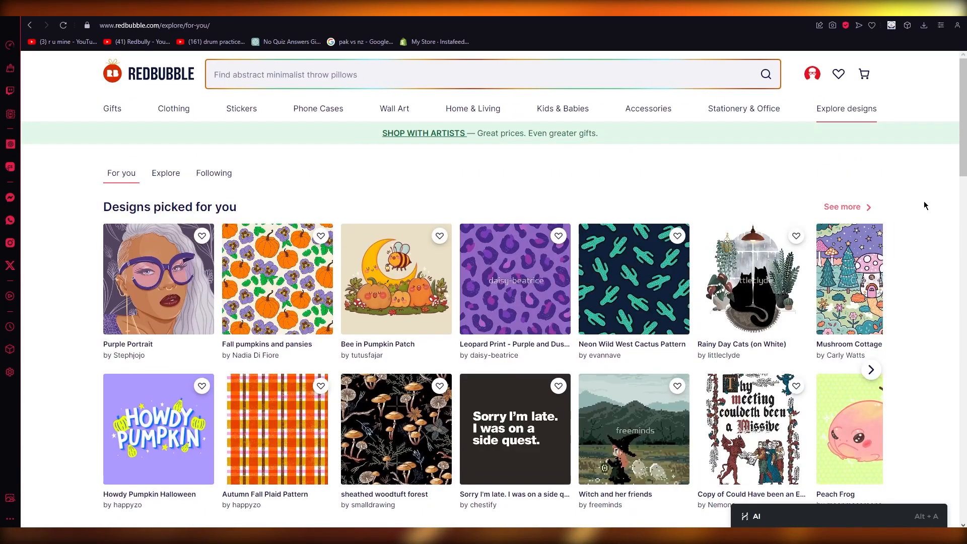